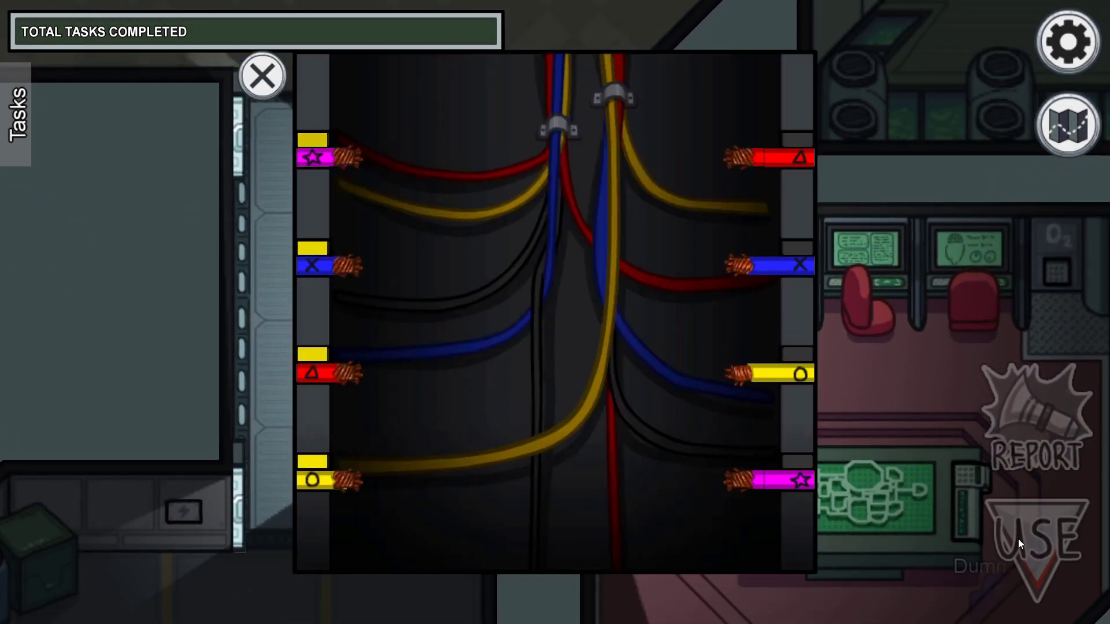
Step: Join the blue wire to its terminal, magenta to the star, red to the triangle, then pull yellow across
drag(355, 266, 734, 267)
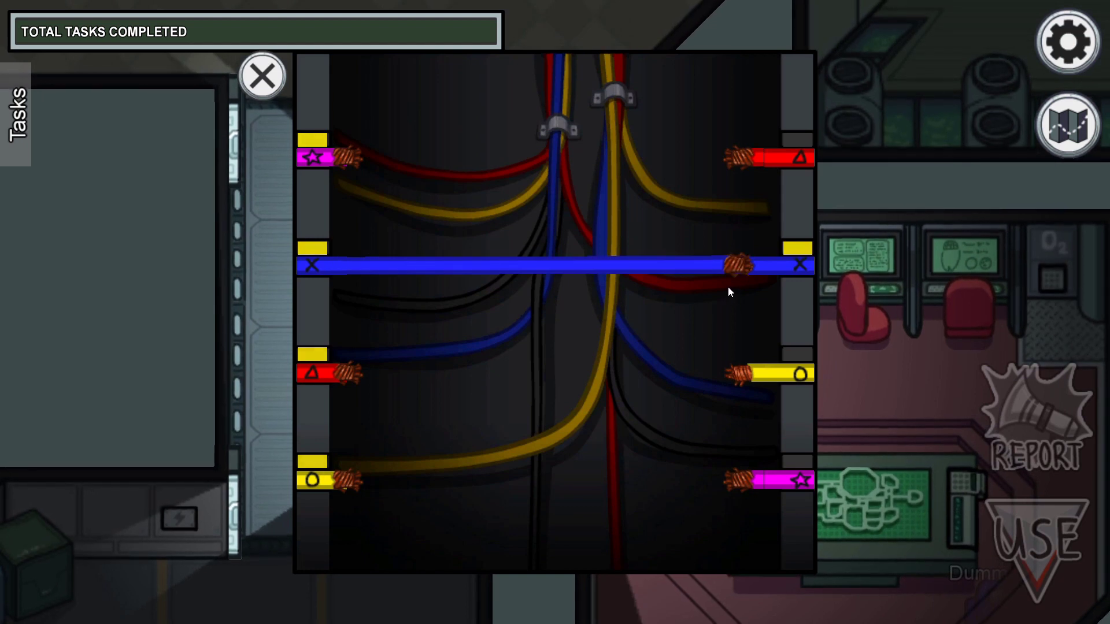
drag(349, 157, 726, 482)
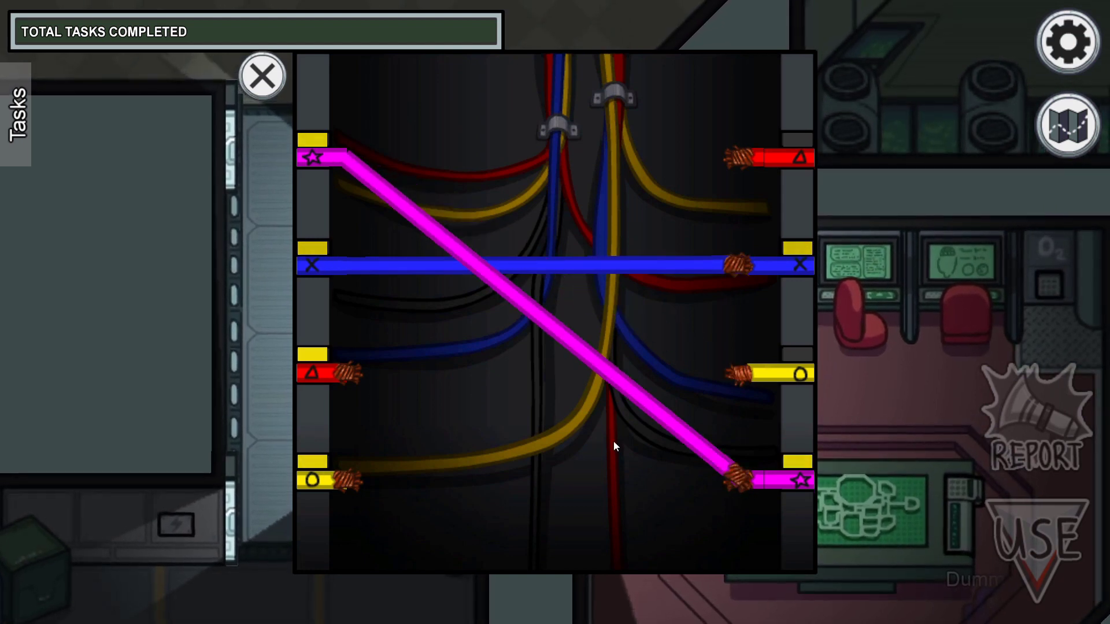
drag(360, 366, 740, 160)
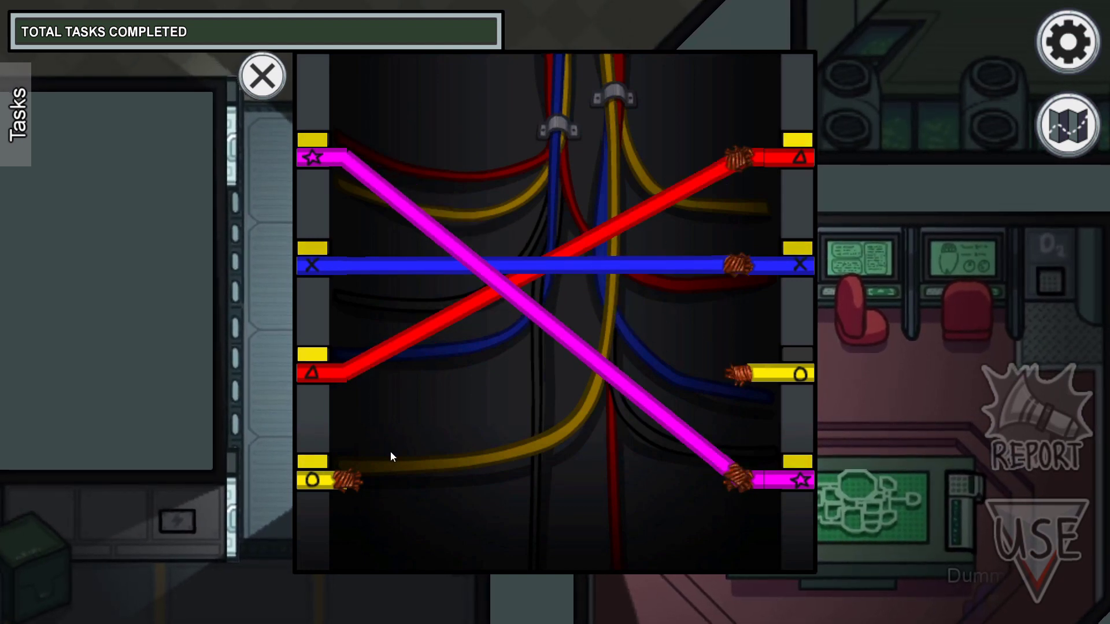
drag(350, 478, 740, 373)
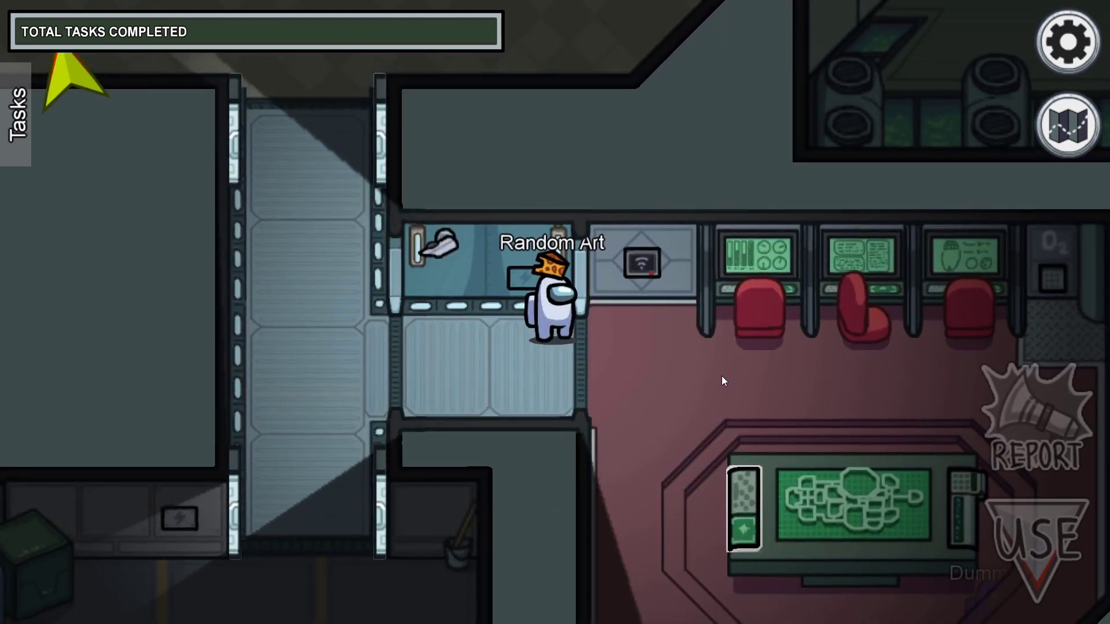
Step: Walk the crewmate left and right, then expand the task list showing Fix Wiring 1/3
key(a)
key(d)
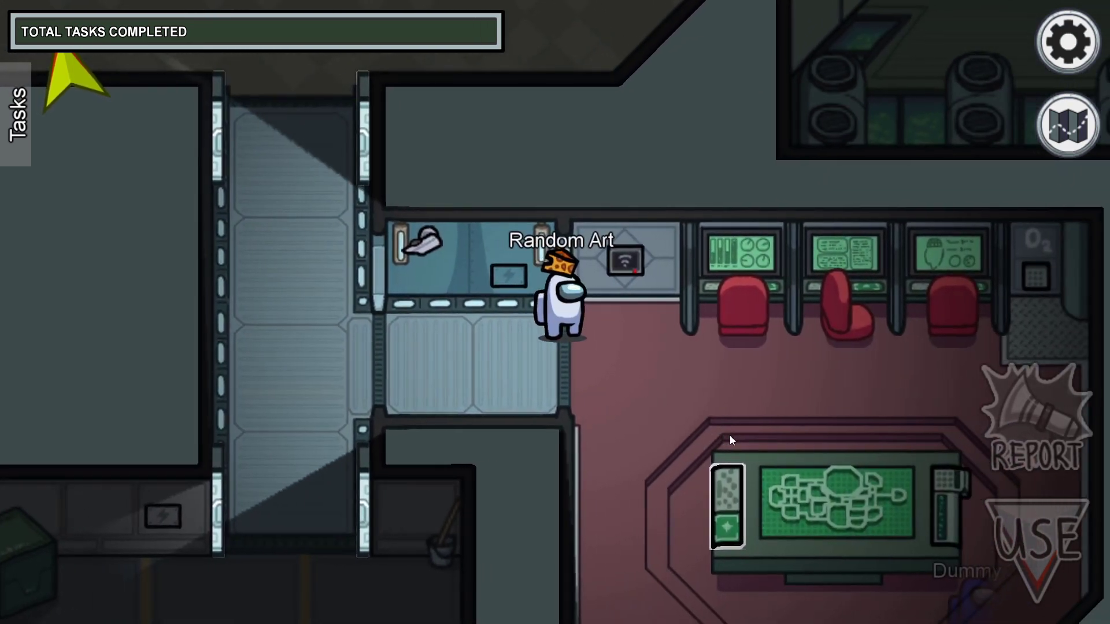
key(Tab)
key(Tab)
key(a)
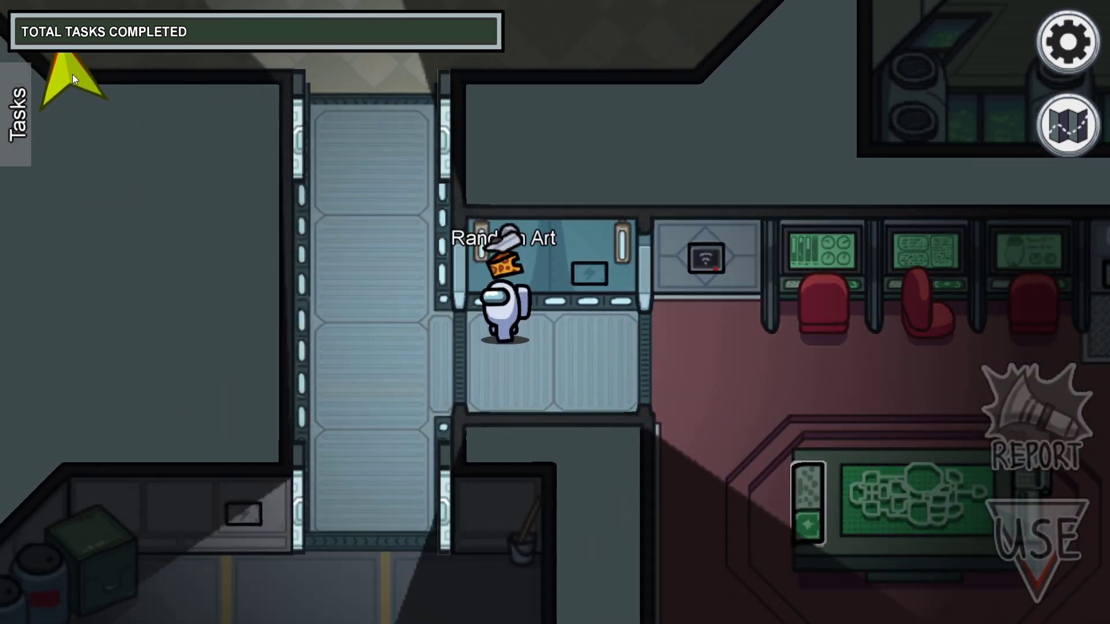
click(20, 117)
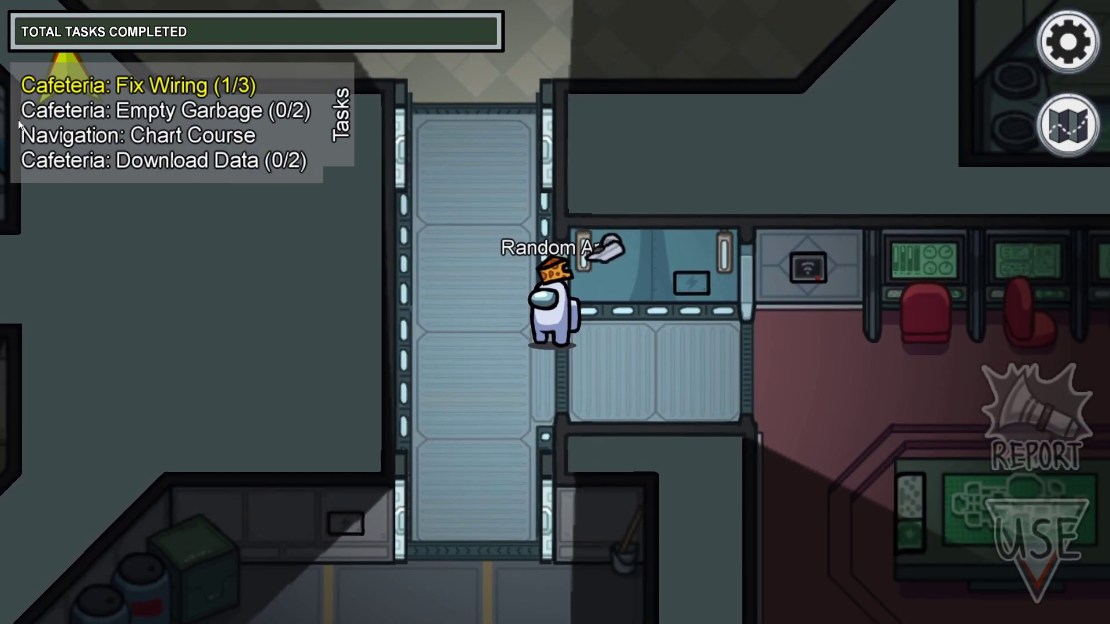
Step: Walk the crewmate up into the Cafeteria toward its upper wall
key(a)
key(w)
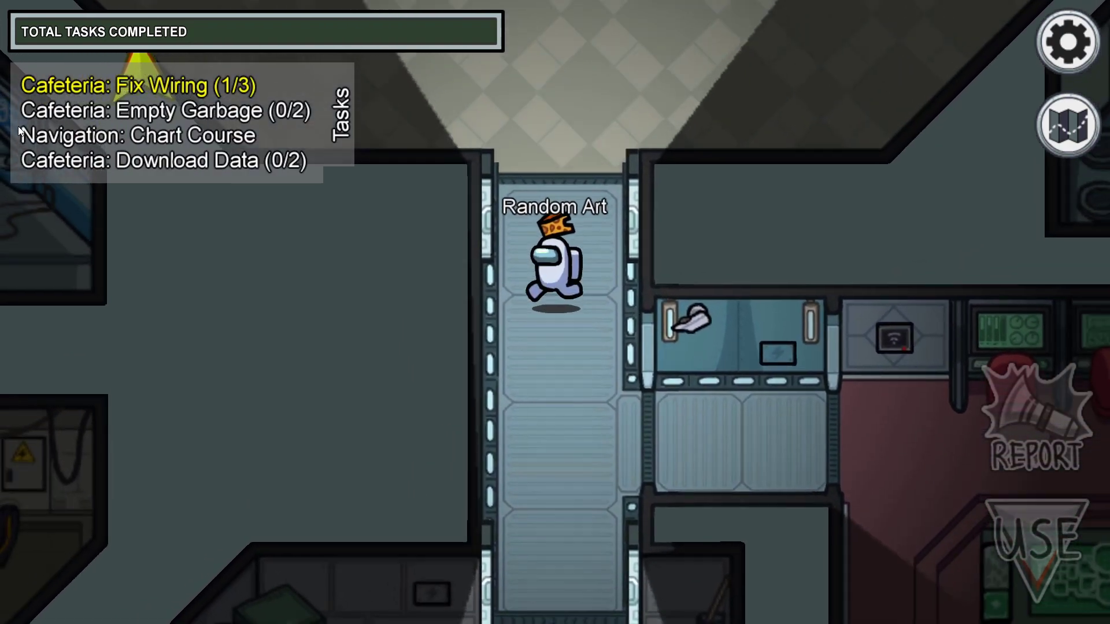
key(Tab)
key(Tab)
key(w)
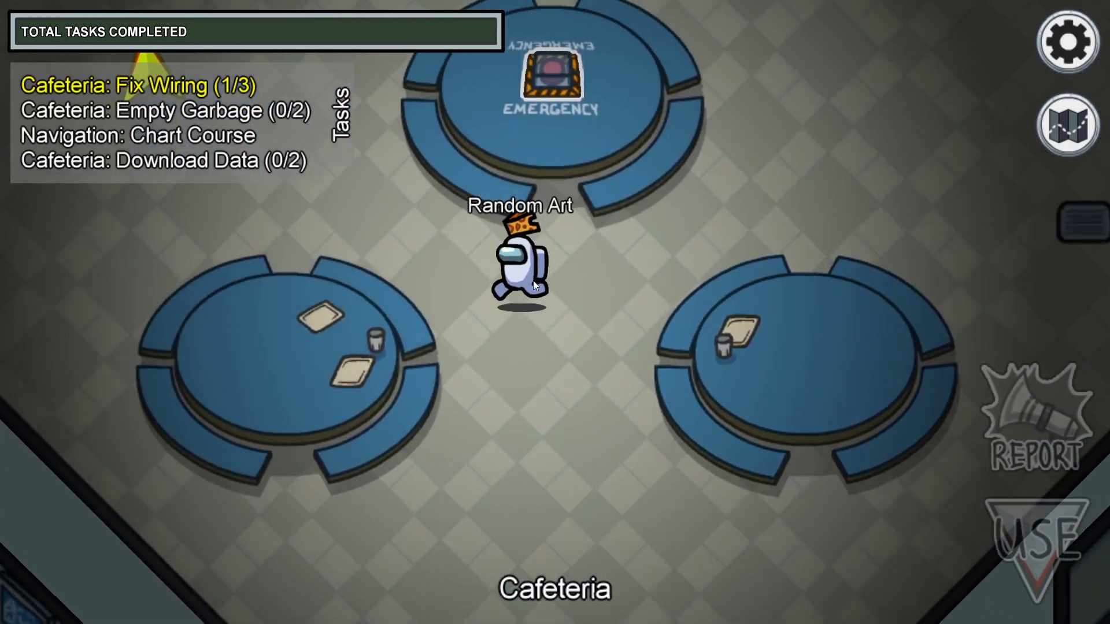
key(a)
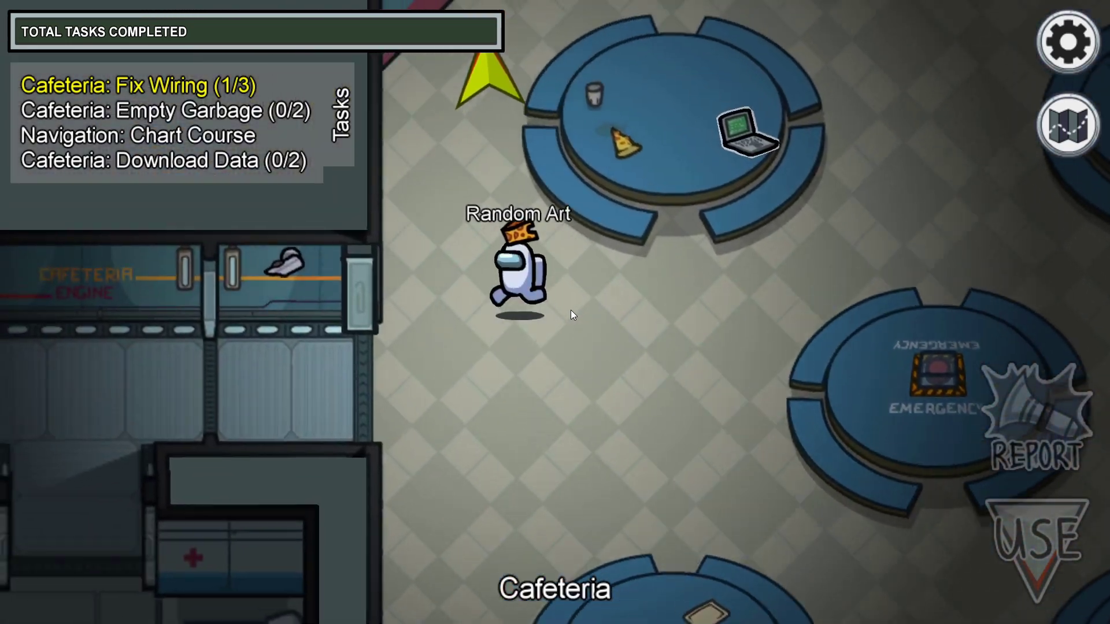
key(d)
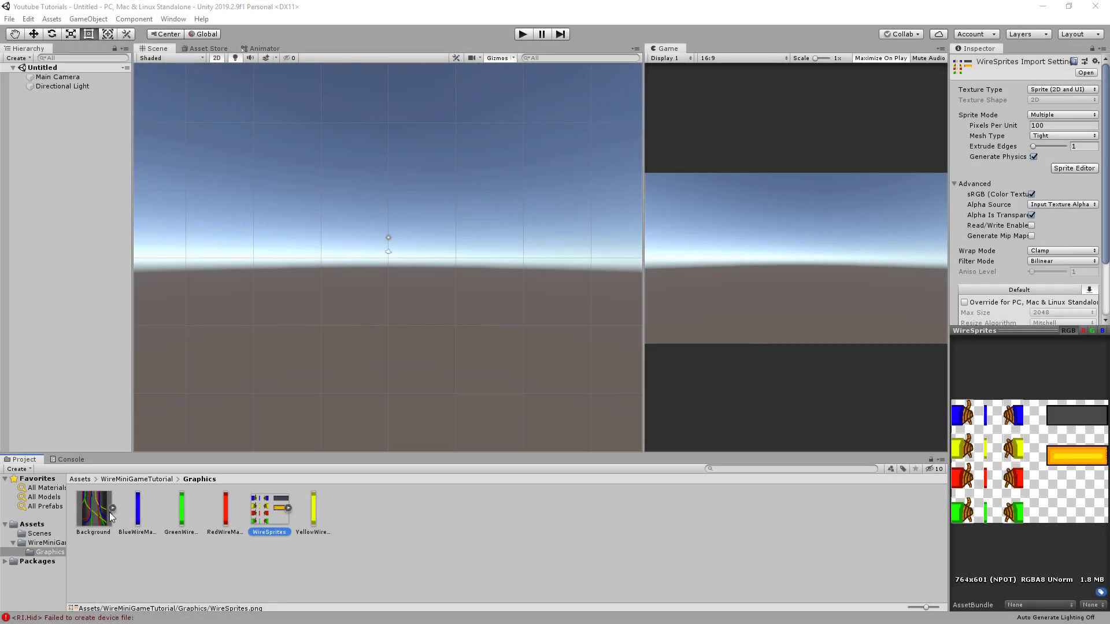
click(110, 512)
click(138, 508)
click(182, 509)
click(225, 511)
click(313, 515)
click(258, 518)
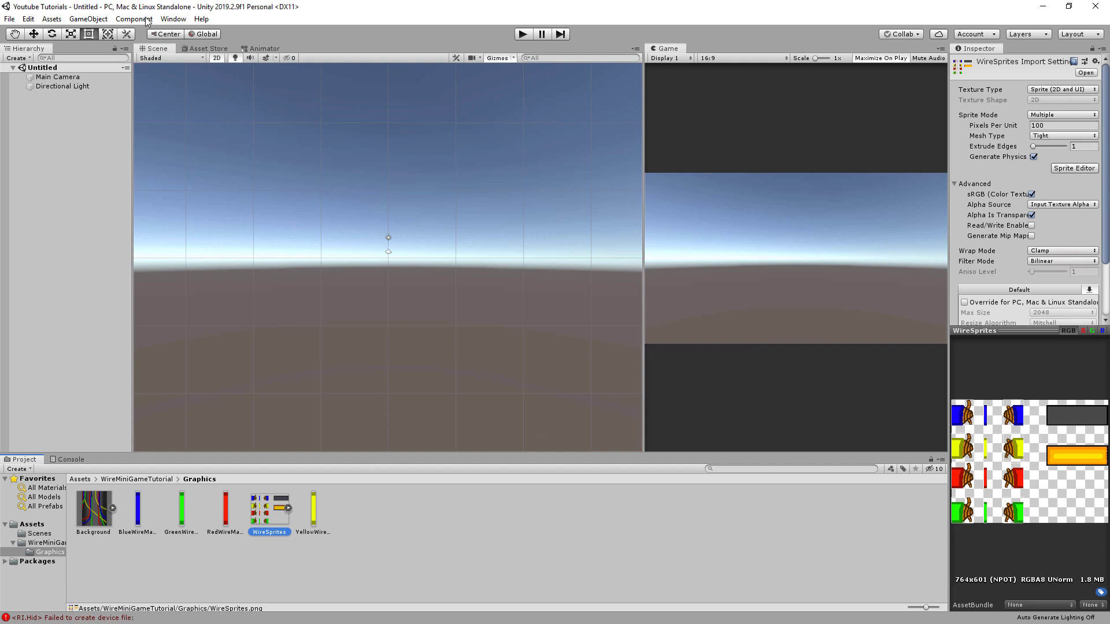
click(174, 20)
click(203, 91)
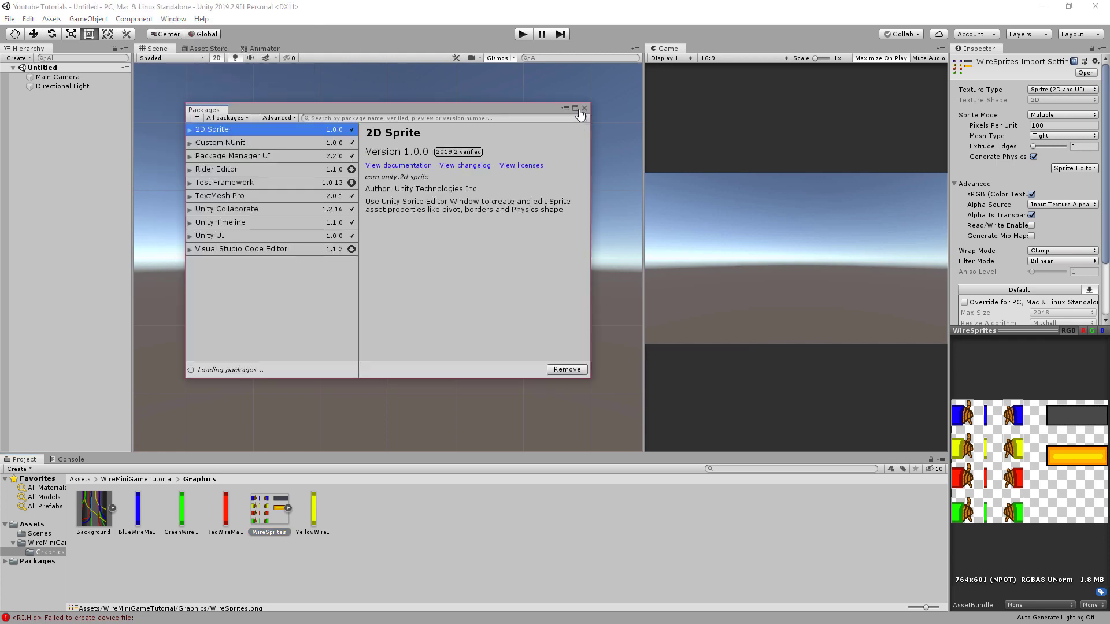
click(575, 507)
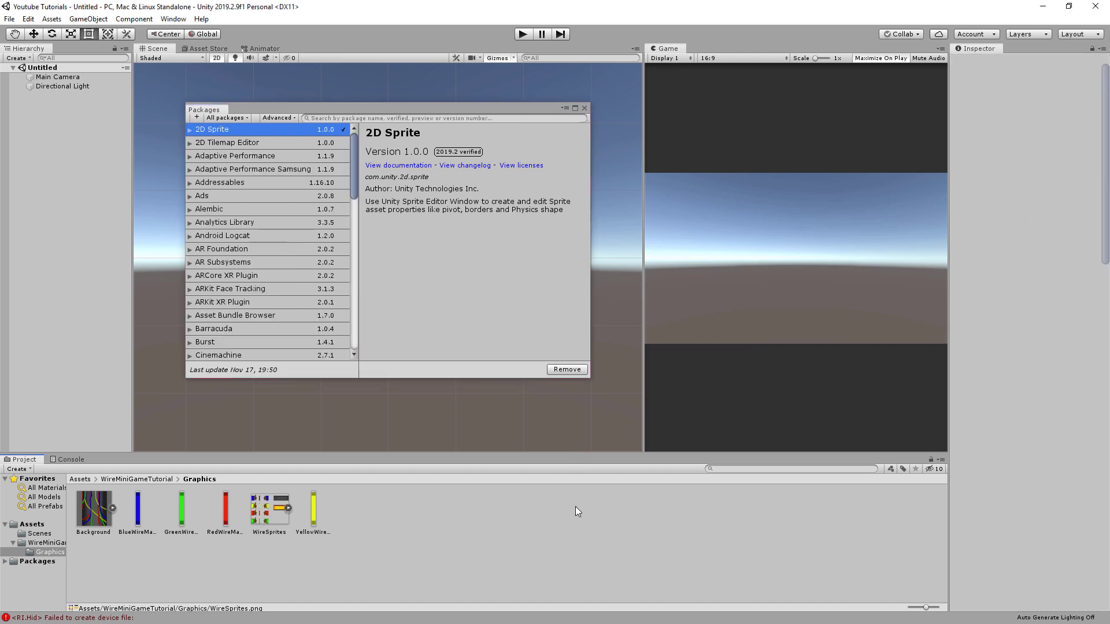
click(584, 109)
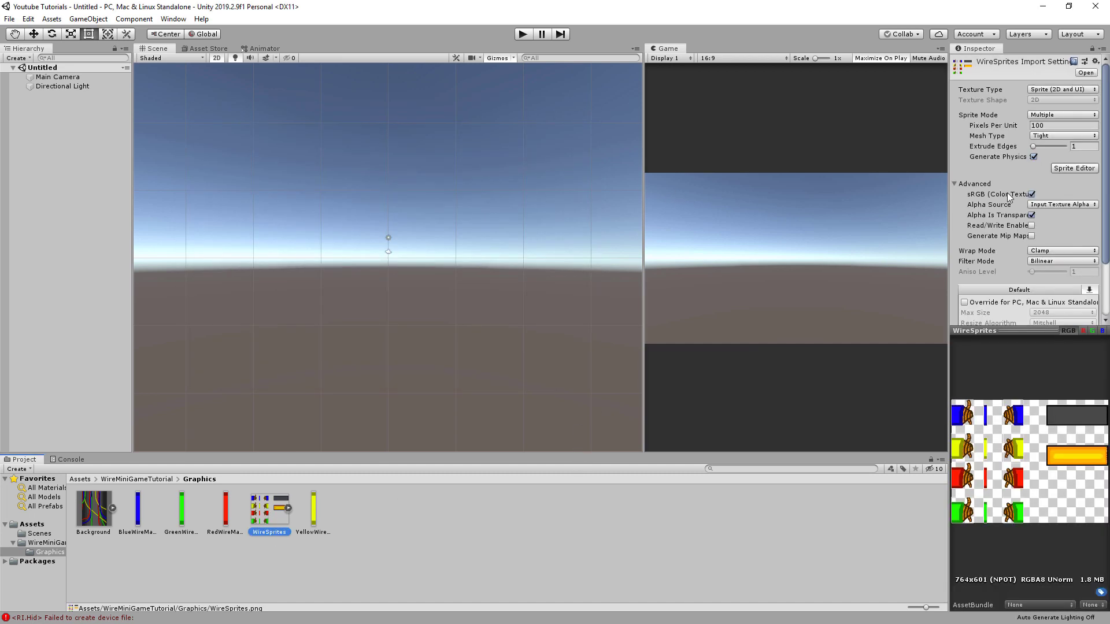
Step: Inspect the sliced WireSprites sprites in the Sprite Editor, then apply the pending import settings
click(1072, 168)
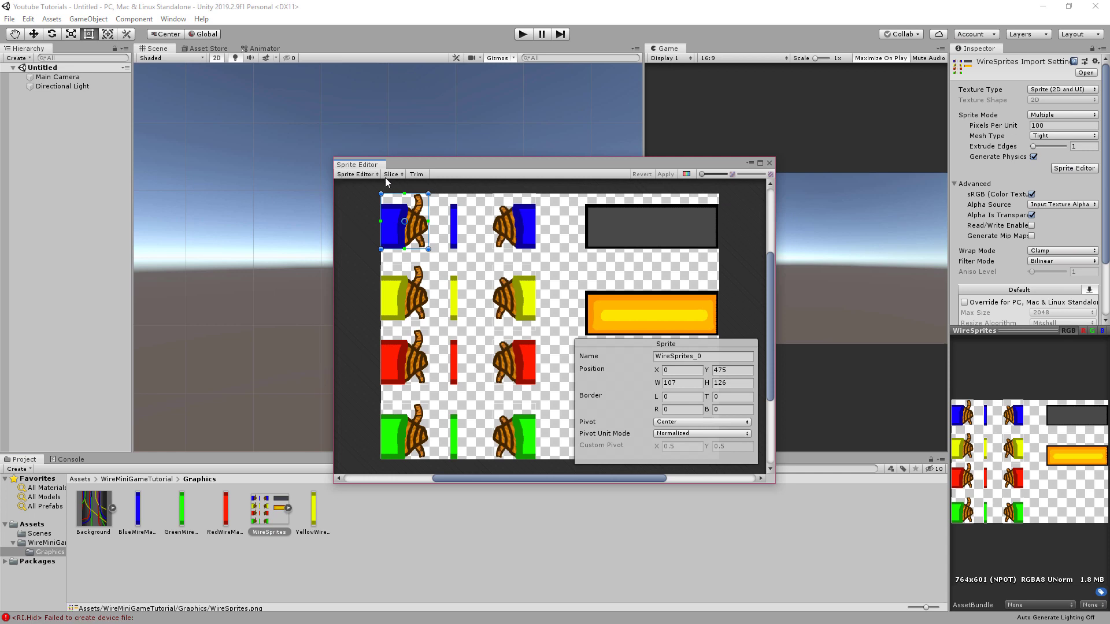
click(398, 293)
click(452, 307)
click(405, 228)
click(855, 518)
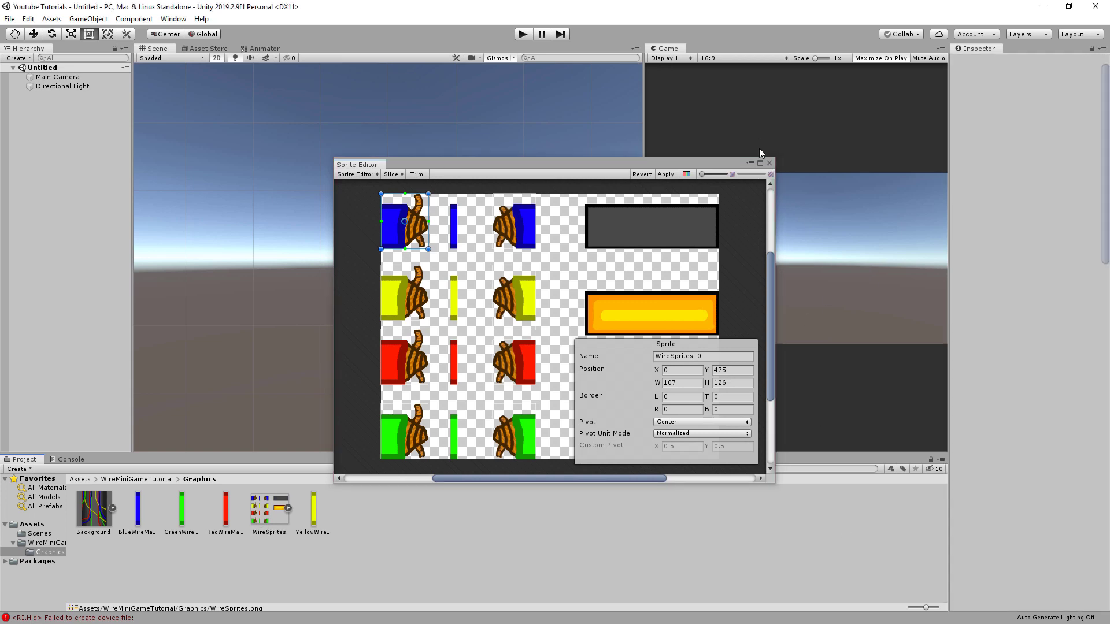
click(769, 162)
click(589, 341)
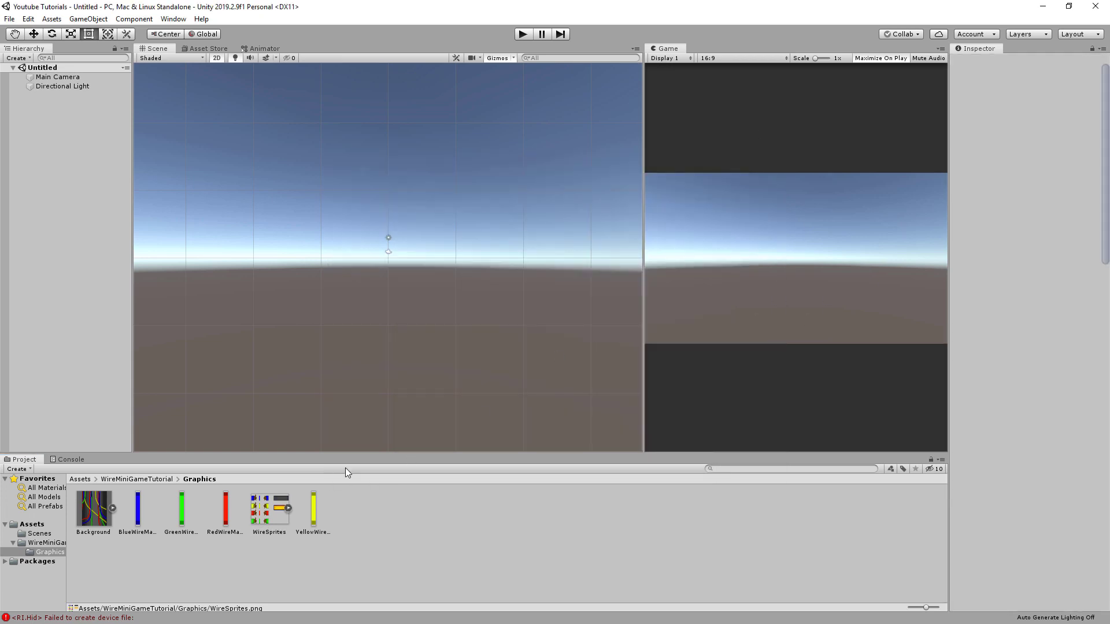
Step: Place the Background sprite in the scene and make the Main Camera Orthographic with a larger size
drag(93, 509, 45, 312)
click(55, 77)
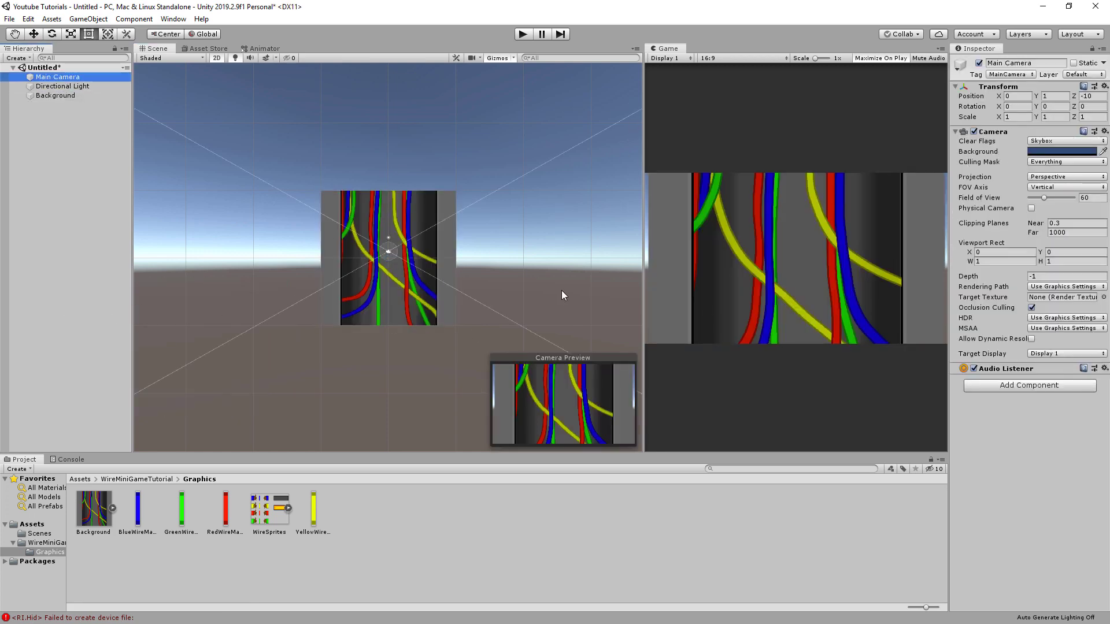
click(1047, 177)
click(1042, 193)
drag(1017, 186, 1046, 188)
Step: Select the Background object in the hierarchy and the scene, then bring up the Assets menu
click(70, 96)
click(385, 235)
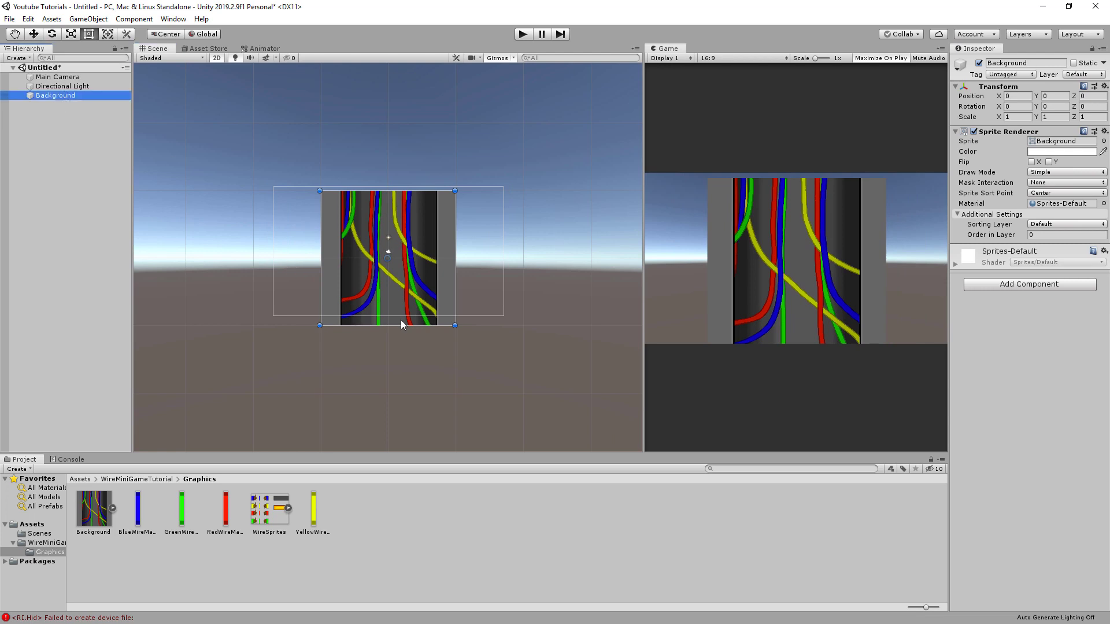
click(52, 19)
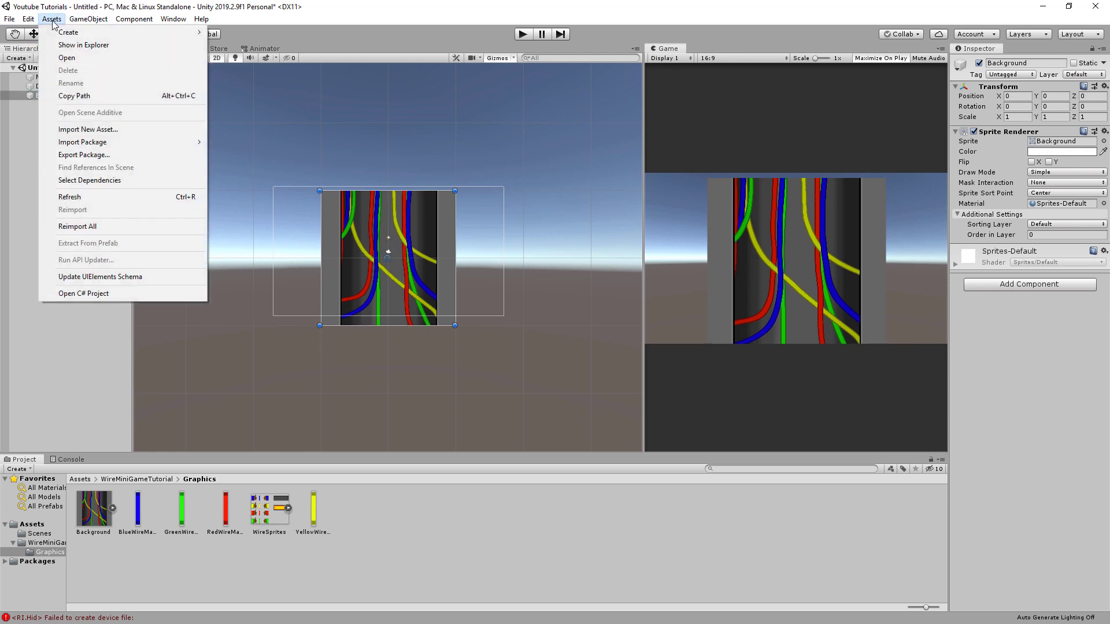
Step: Align the Main Camera with the scene view and raise its size to about 10.2
click(46, 77)
click(88, 20)
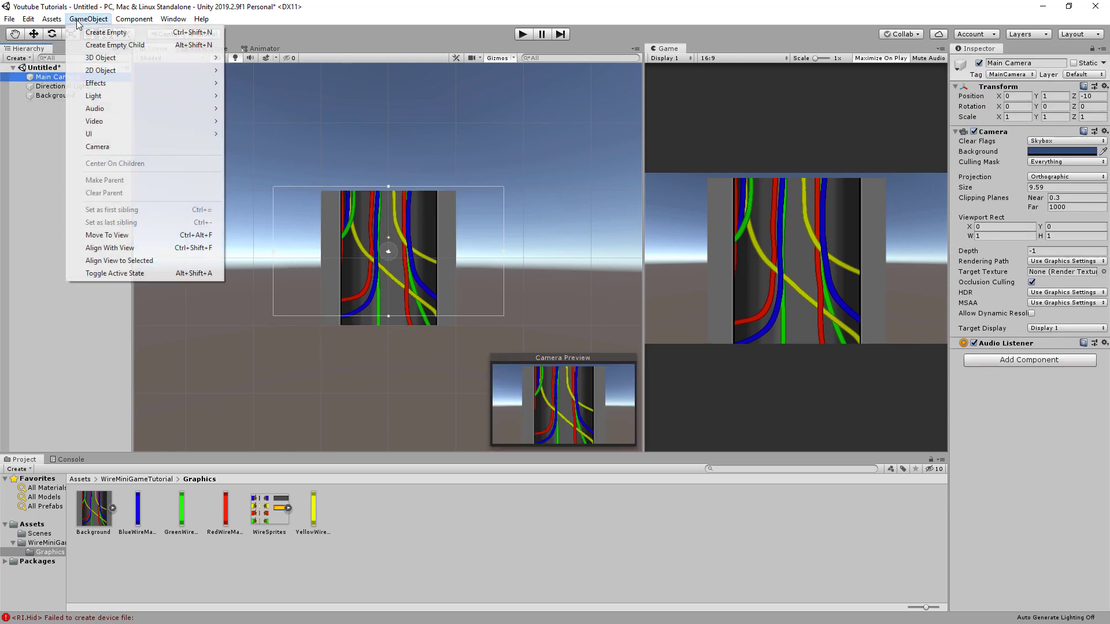
click(133, 261)
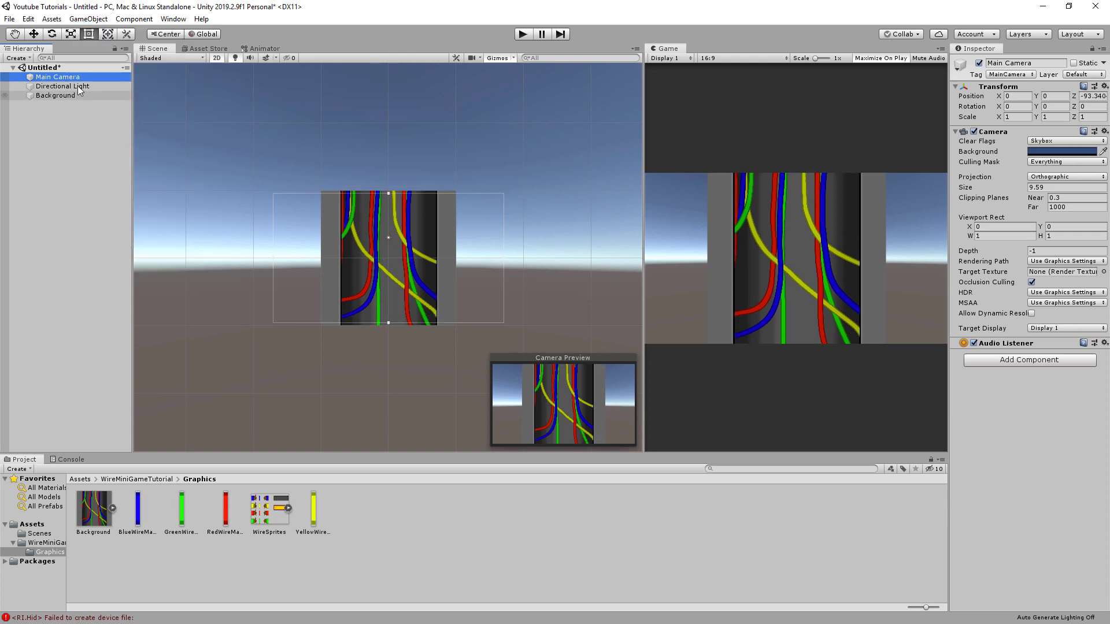
drag(1011, 186, 1019, 188)
Step: Set the camera's Clear Flags to Solid Color with background colour 161616
click(1071, 141)
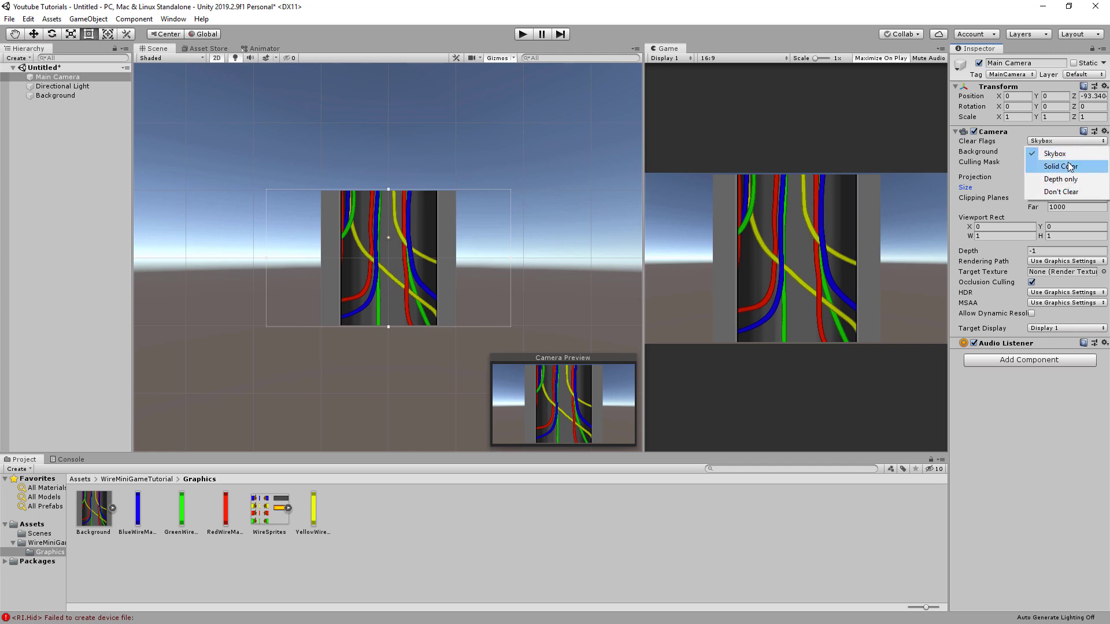
click(1061, 166)
click(1061, 152)
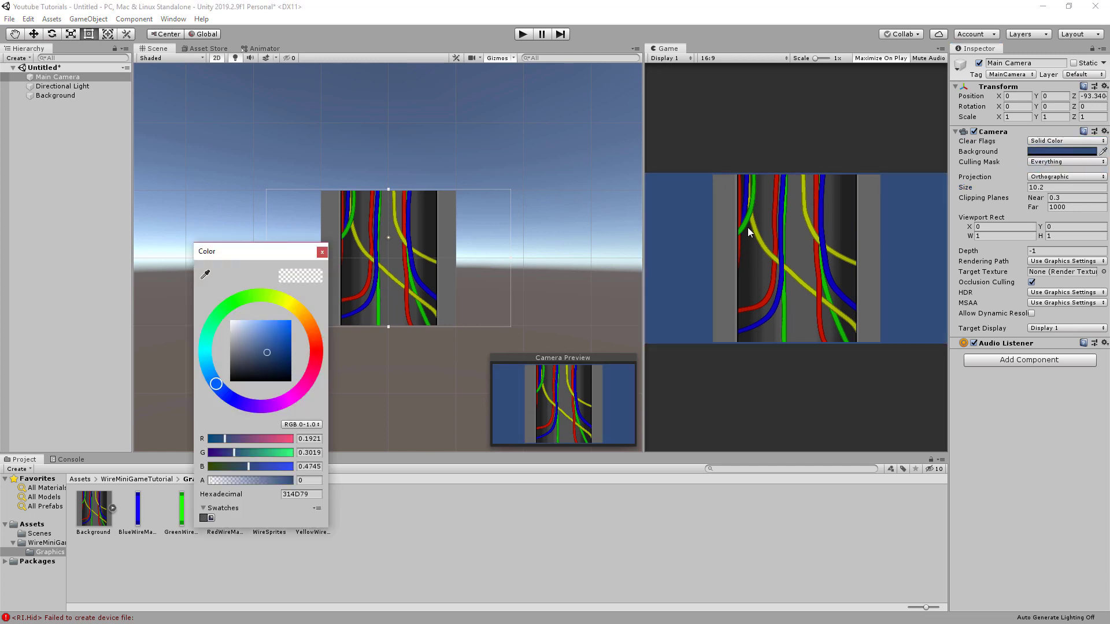
drag(237, 373, 230, 377)
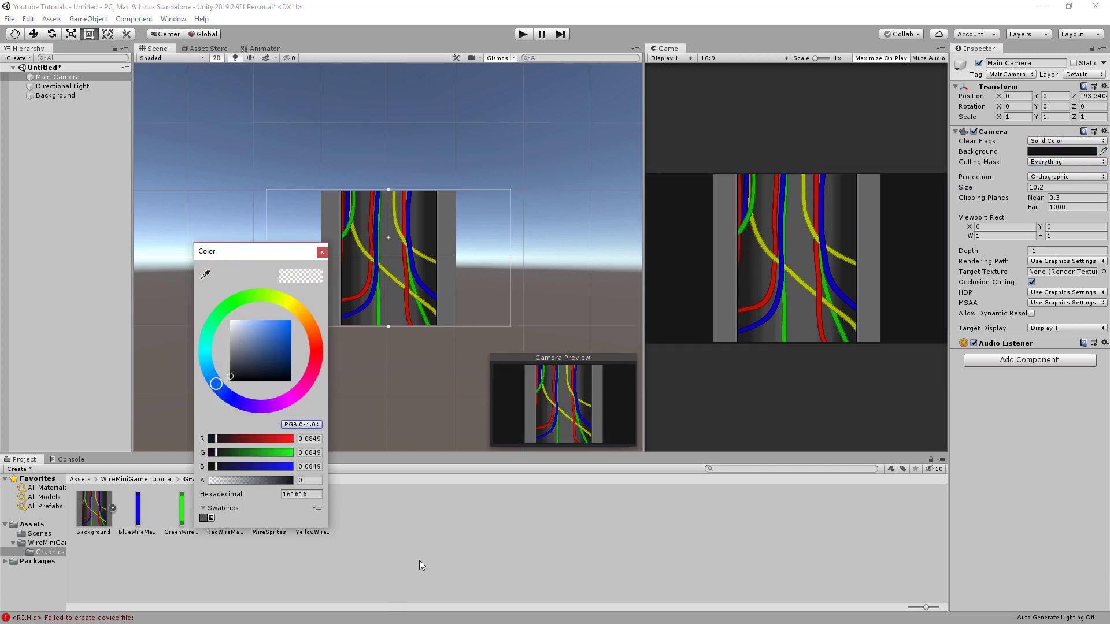
click(390, 483)
click(60, 160)
right_click(60, 160)
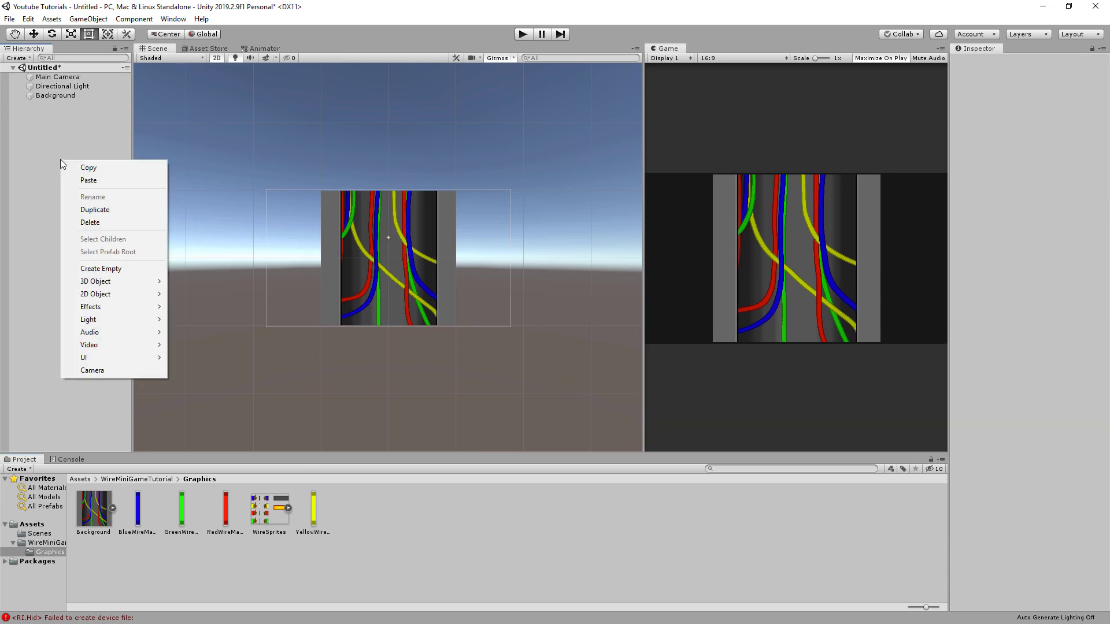
Step: Create an empty GameObject named PoweredBlueWire in the Hierarchy
click(120, 270)
click(1046, 63)
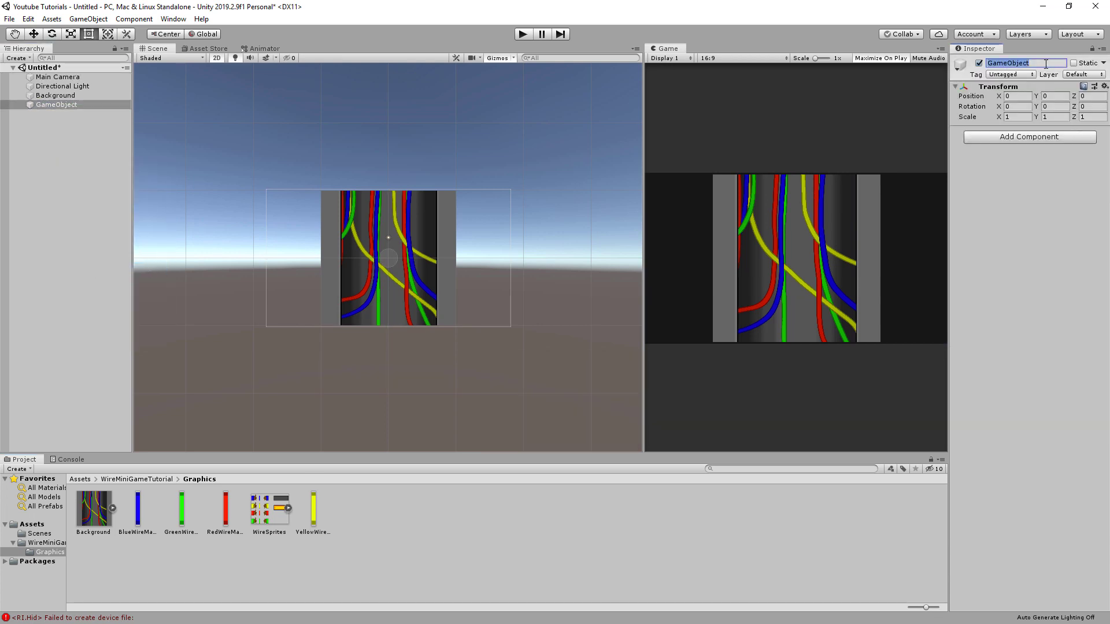
text(PoweredBlueWire)
key(Return)
Step: Add the WireSprites_0 blue wire end as a child of PoweredBlueWire and frame it
click(288, 508)
drag(327, 518, 63, 105)
key(f)
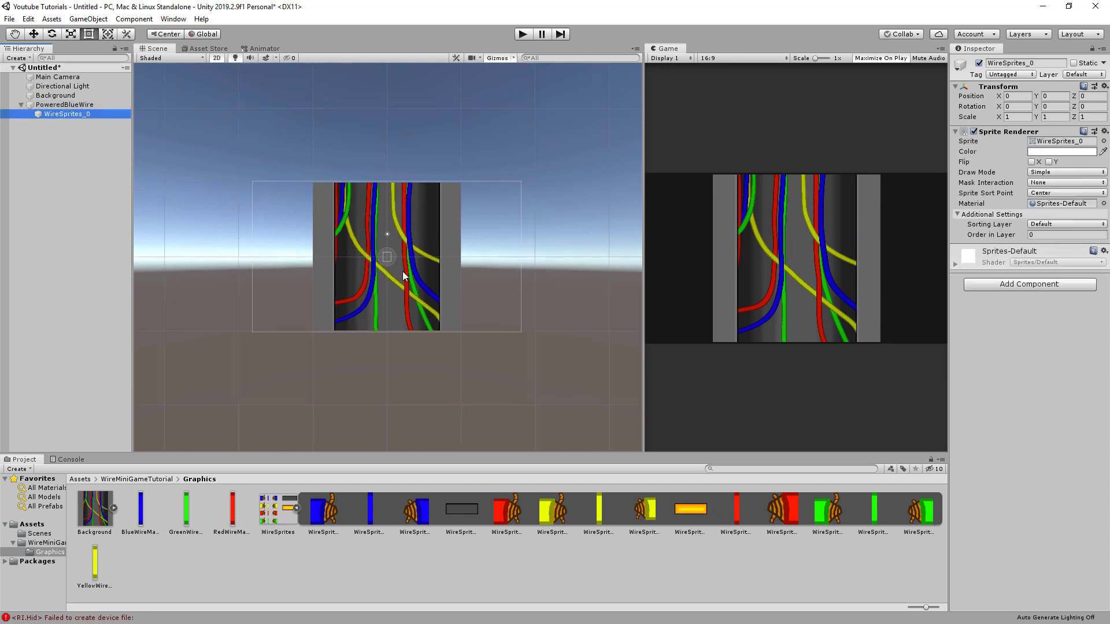
scroll(396, 270, down, 10)
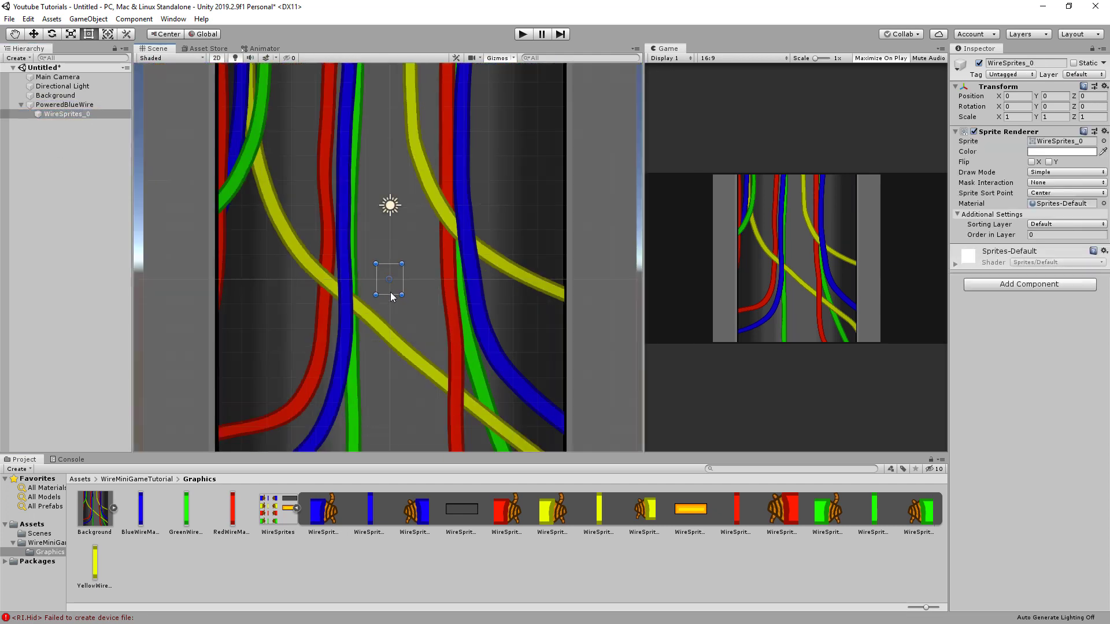
scroll(393, 296, down, 4)
Step: Switch the Scene view to 3D and push the wire sprite back along Z
click(218, 58)
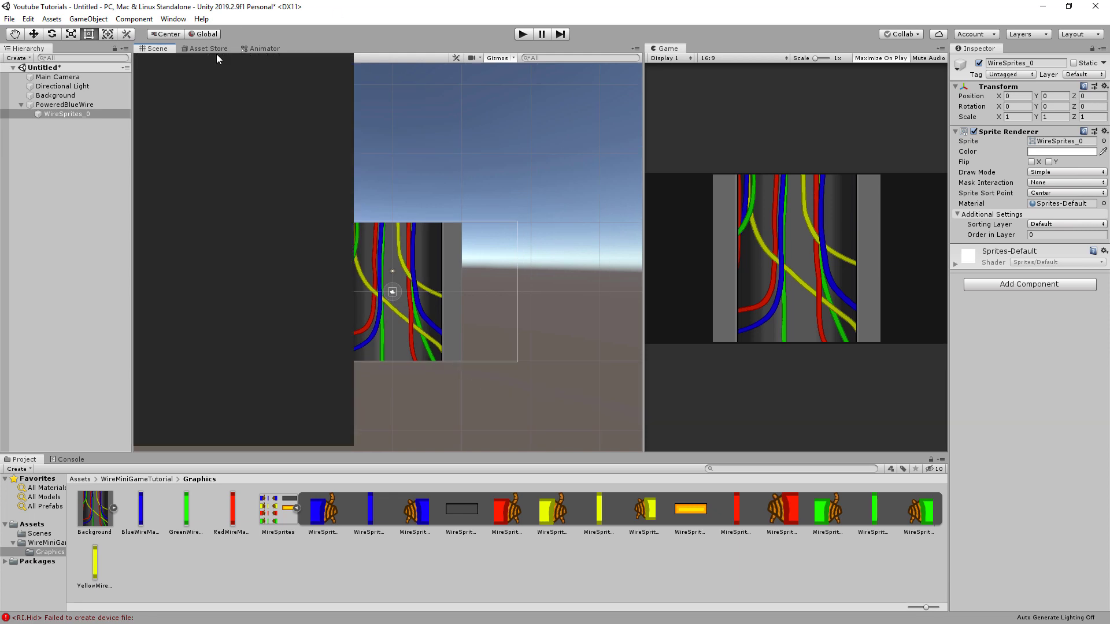
click(216, 58)
click(217, 57)
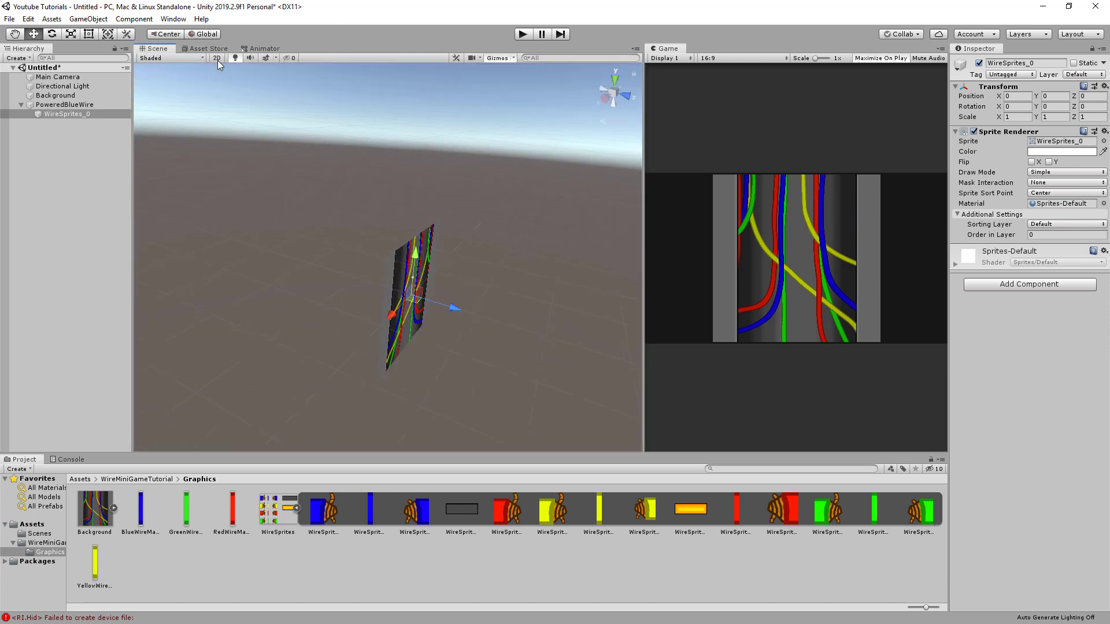
drag(441, 307, 458, 316)
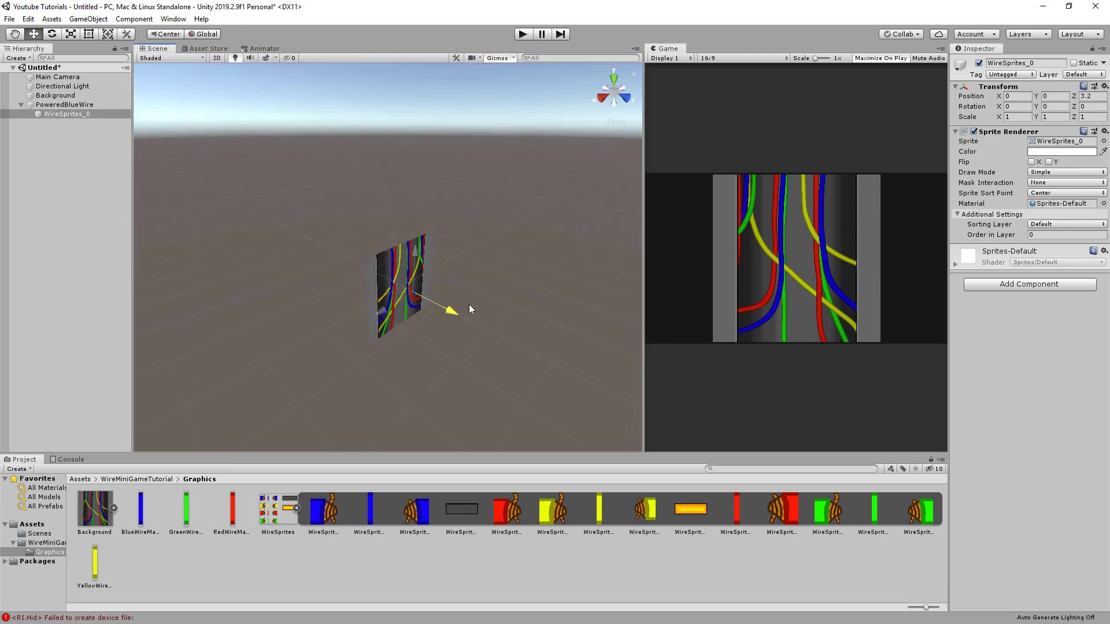
Step: Set Position Z to 10 for Background, 9 for PoweredBlueWire and 0 for WireSprites_0
click(388, 278)
click(1101, 96)
text(10)
click(65, 105)
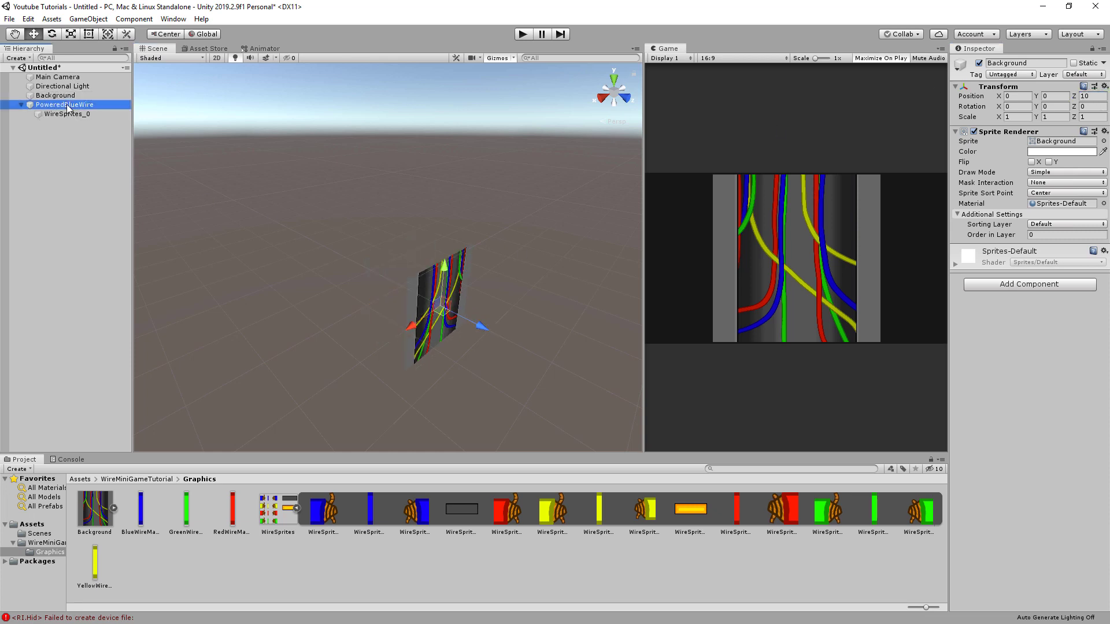
click(1092, 96)
text(9)
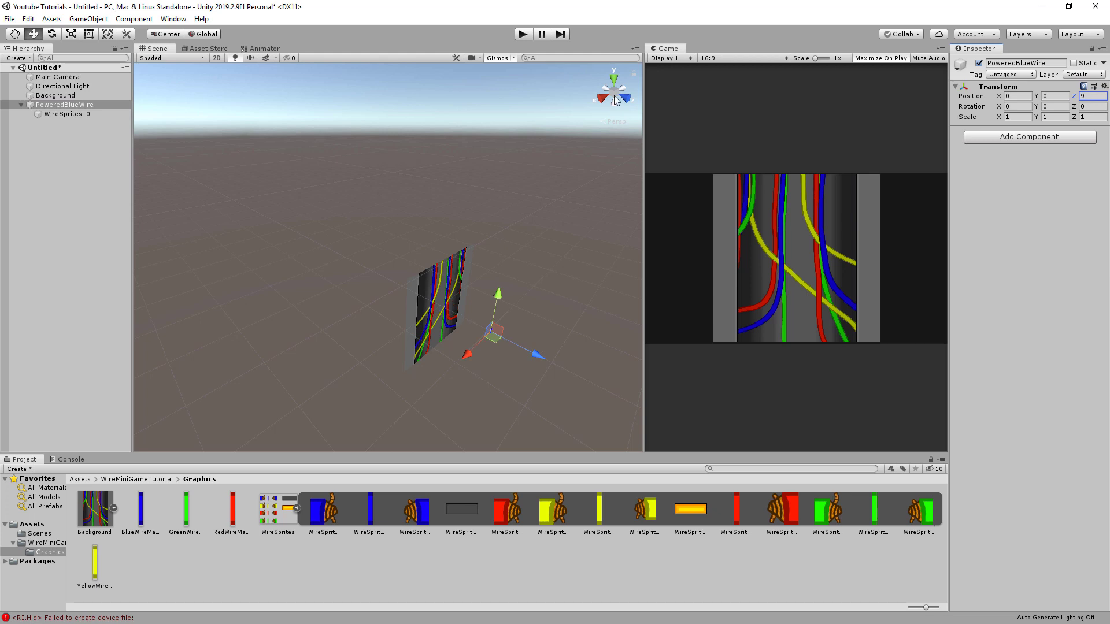
click(84, 113)
click(1092, 96)
text(0)
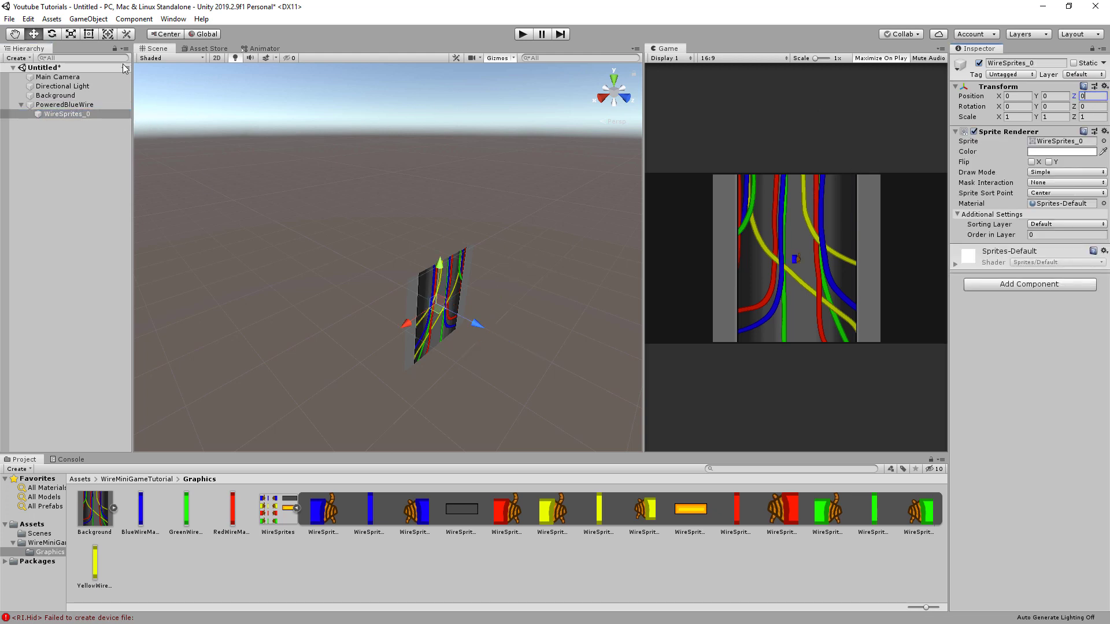
Step: Return to 2D and move the blue wire end to the panel's top-left (X -6.66, Y 7.2)
click(217, 58)
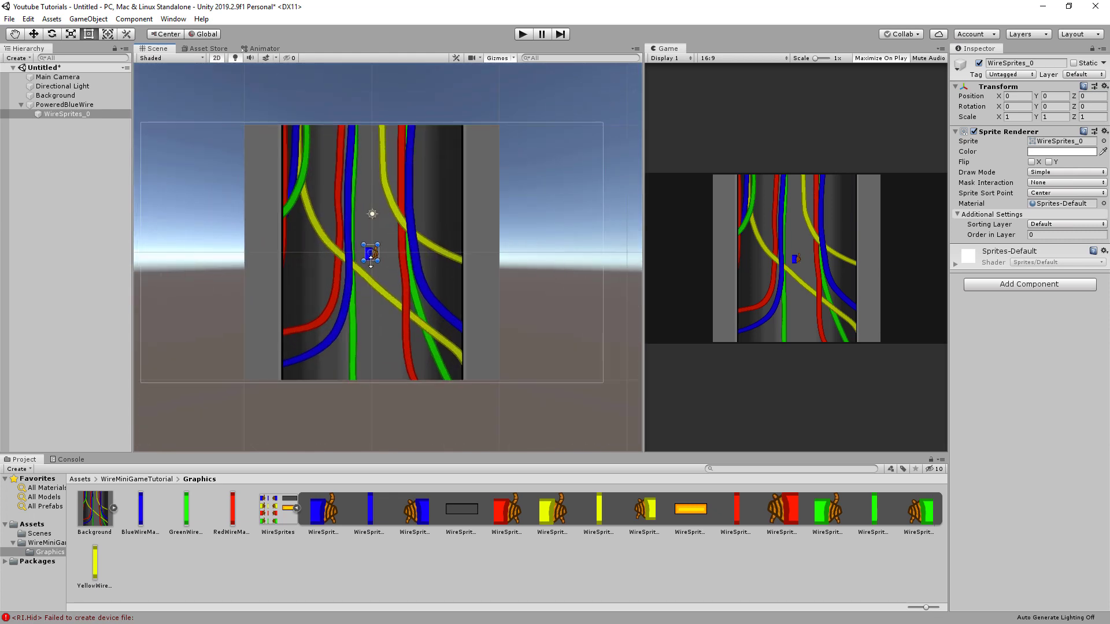
click(34, 35)
drag(418, 254, 337, 244)
drag(283, 209, 285, 118)
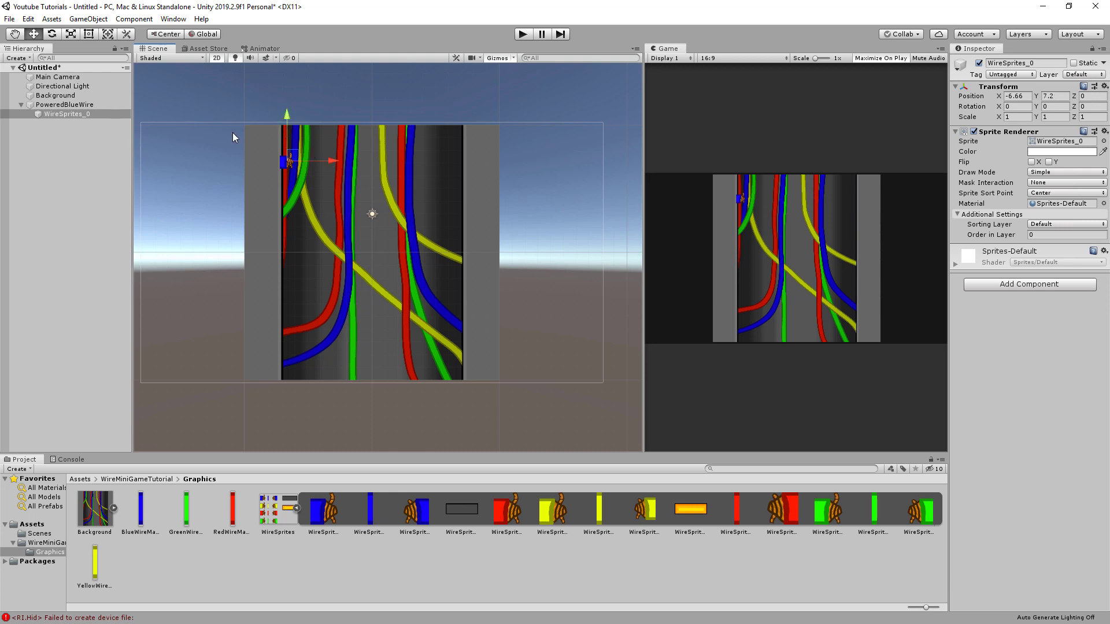
Step: Add a Rigidbody 2D to the wire end and set its Body Type to Kinematic
click(991, 287)
text(rigi)
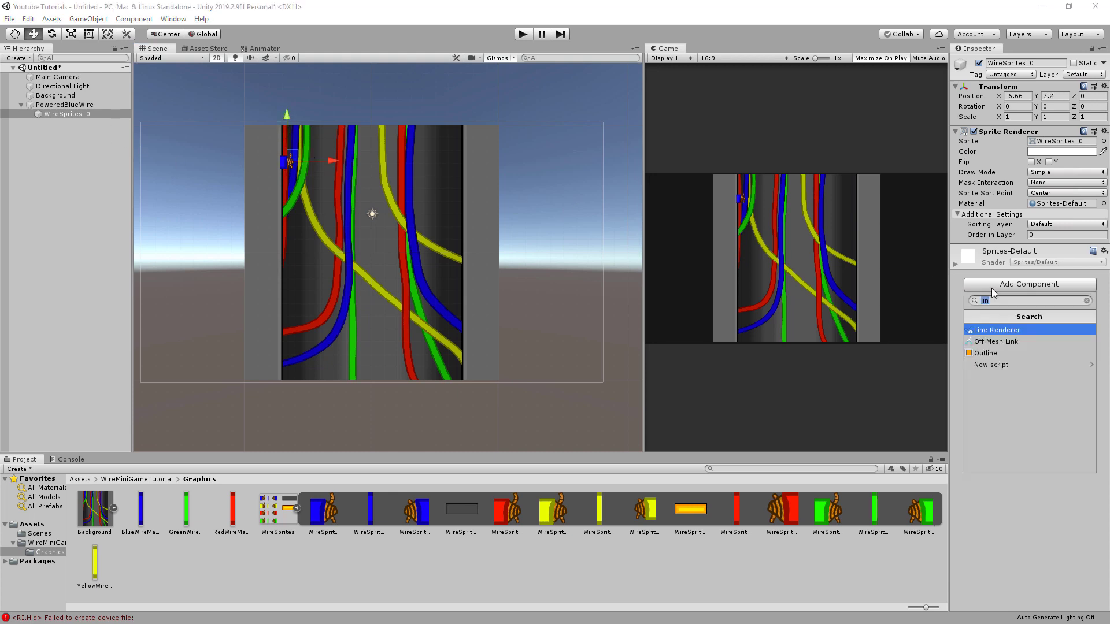
click(993, 342)
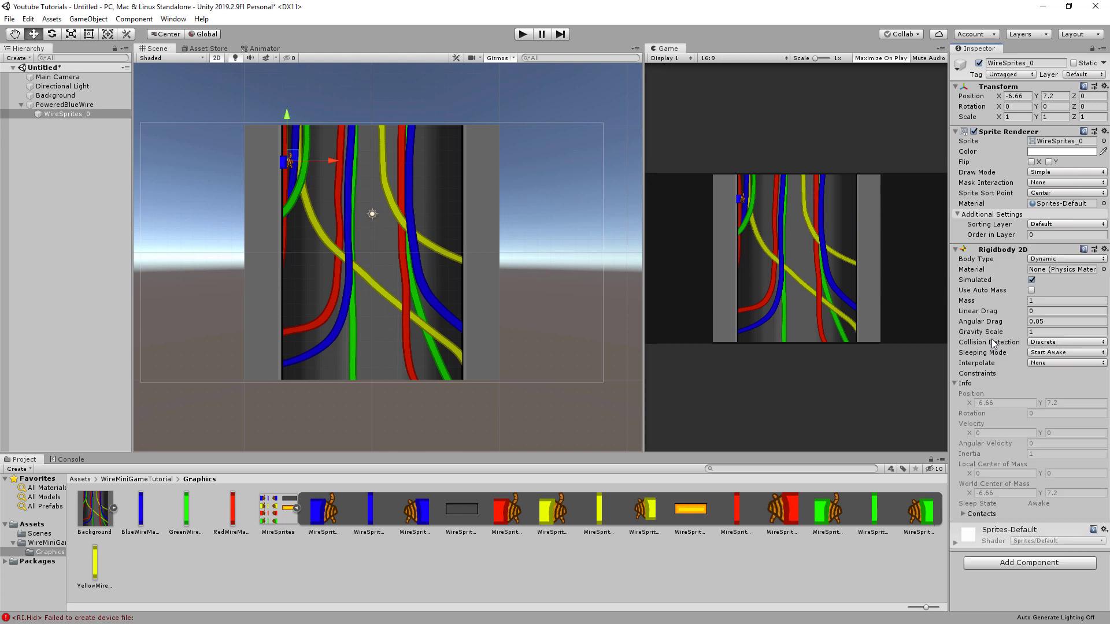
click(1058, 259)
click(1058, 287)
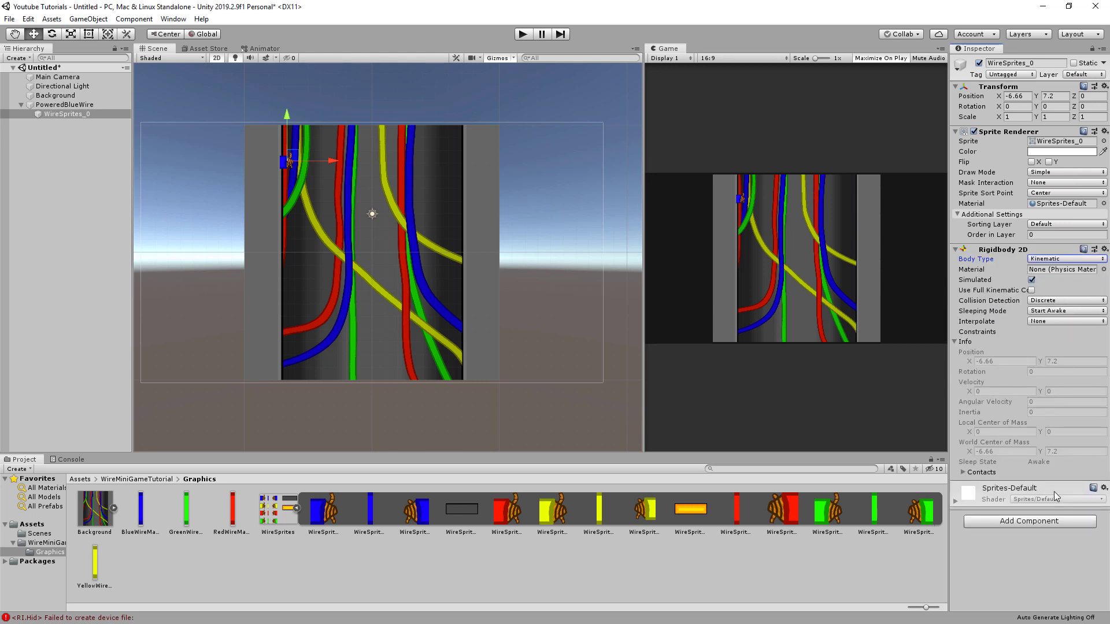
Step: Add a Box Collider 2D to the wire end and collapse both physics components
click(1026, 521)
text(co)
key(BackSpace)
key(BackSpace)
text(col)
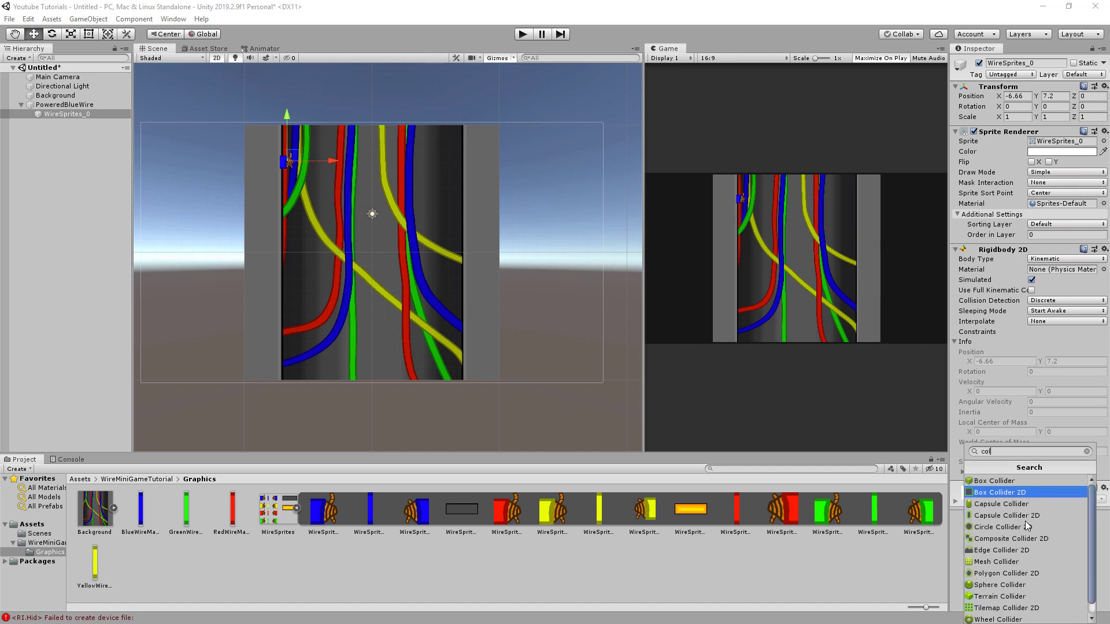
click(1033, 492)
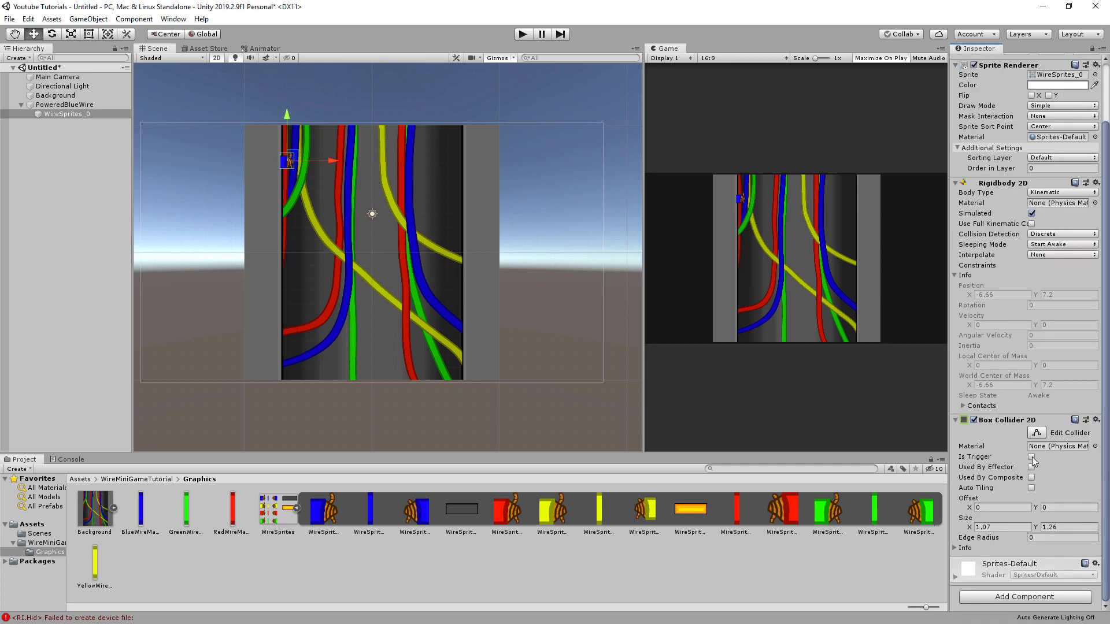
click(957, 421)
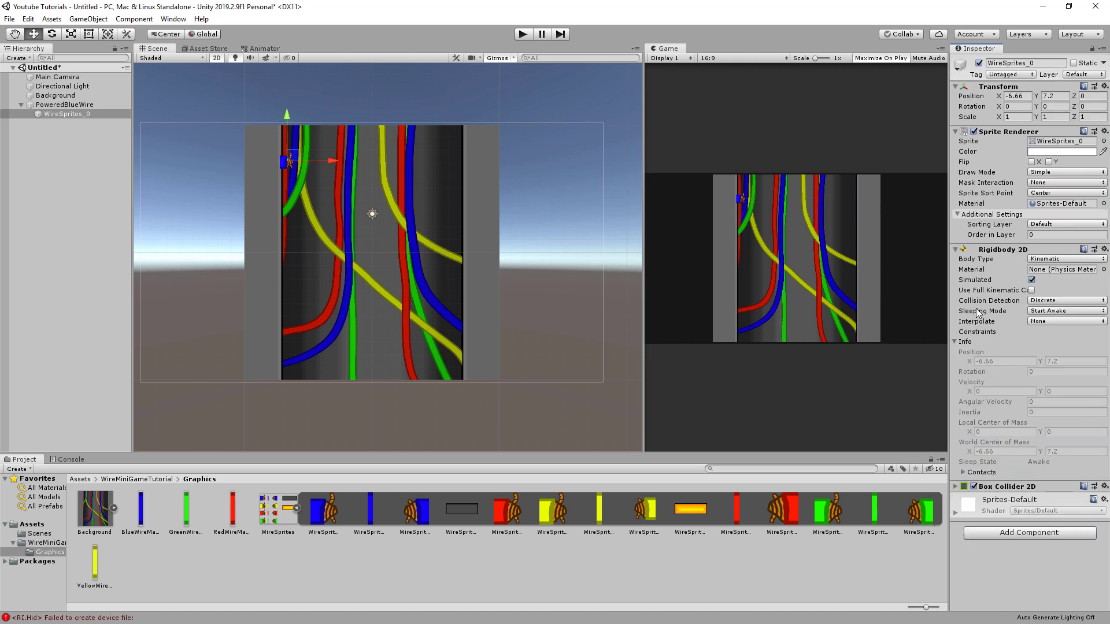
click(955, 251)
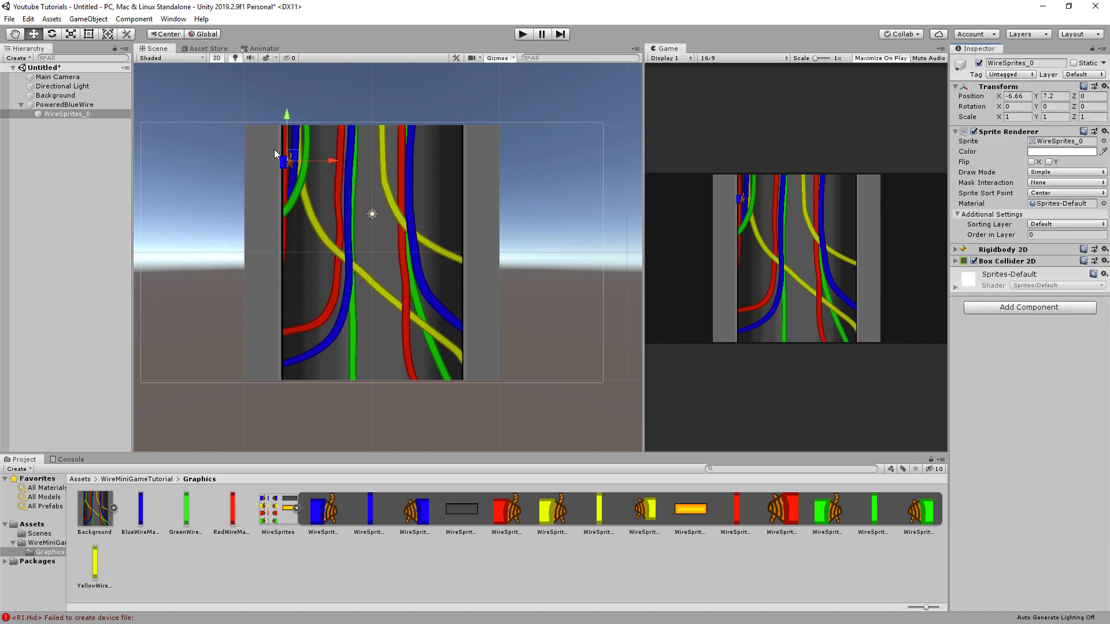
scroll(287, 162, up, 1)
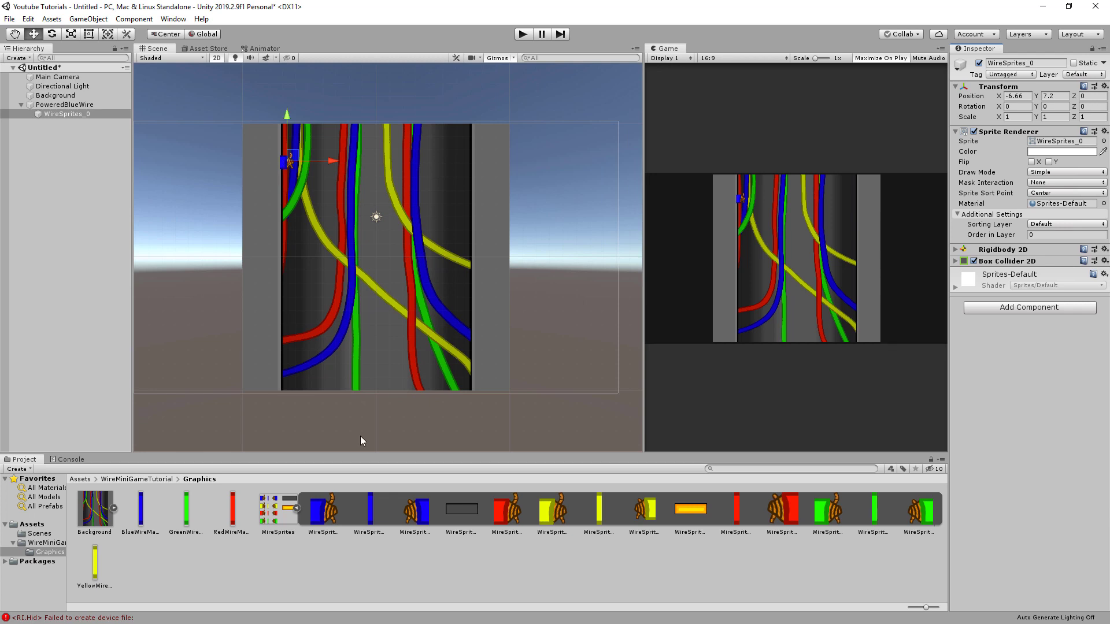
Step: Add WireSprites_1 under PoweredBlueWire, zero the wire end's X/Y, and move the group top-left
drag(370, 517, 70, 109)
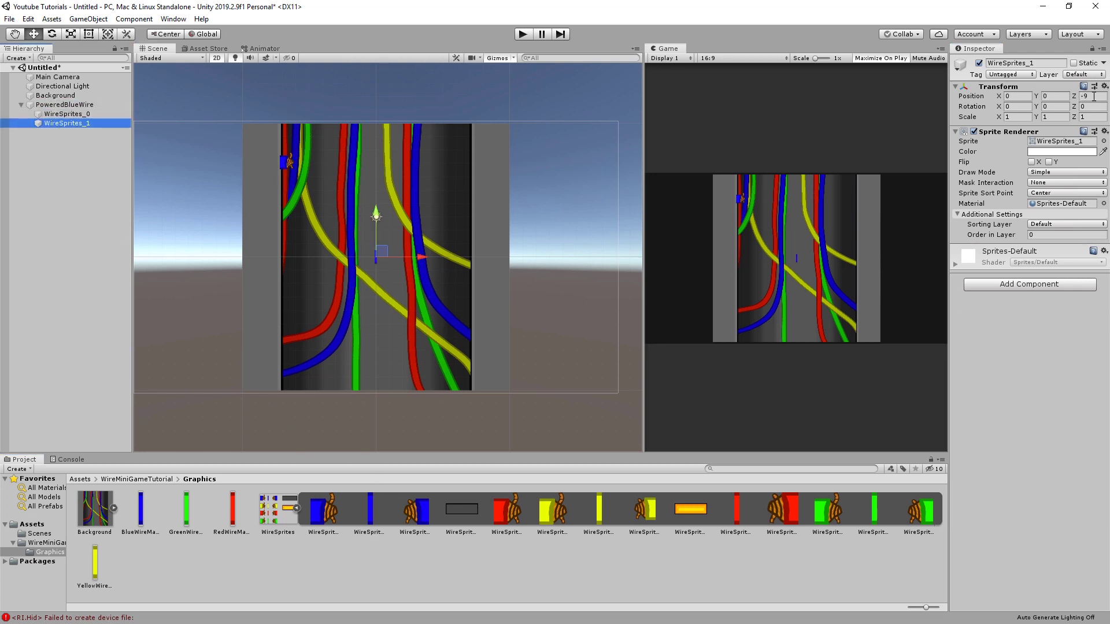
click(1094, 96)
click(60, 115)
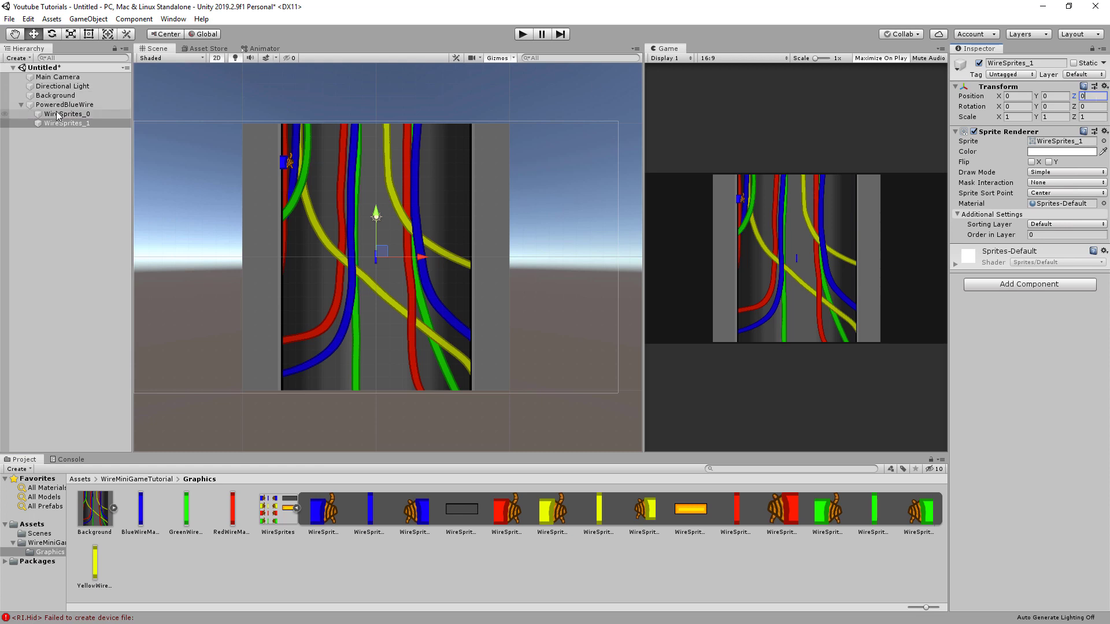
click(1016, 96)
text(0)
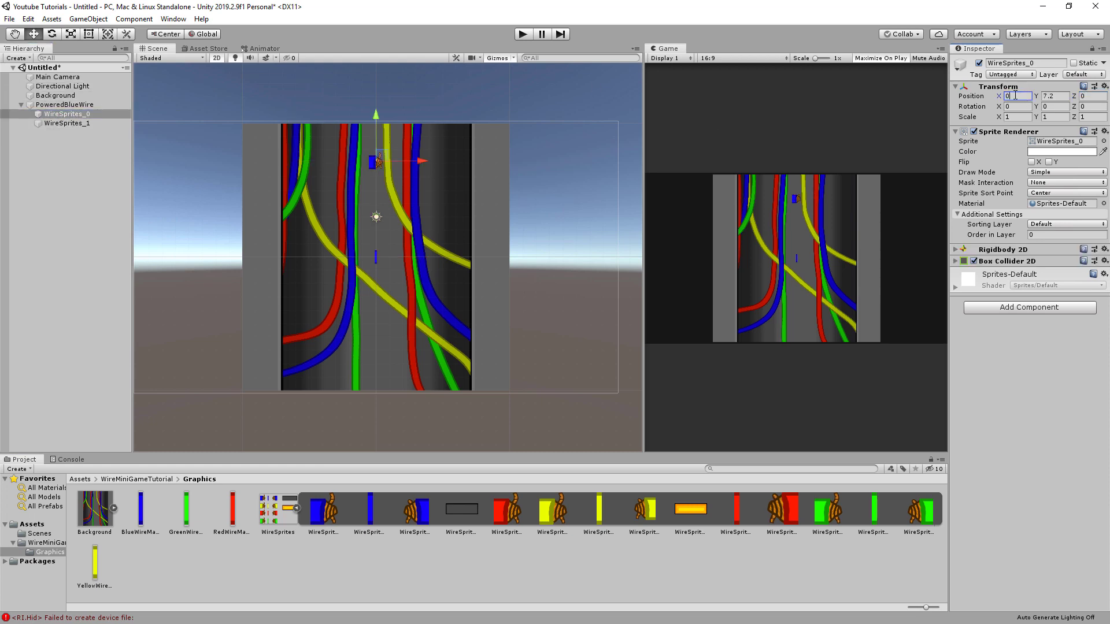
key(Tab)
text(0)
click(64, 104)
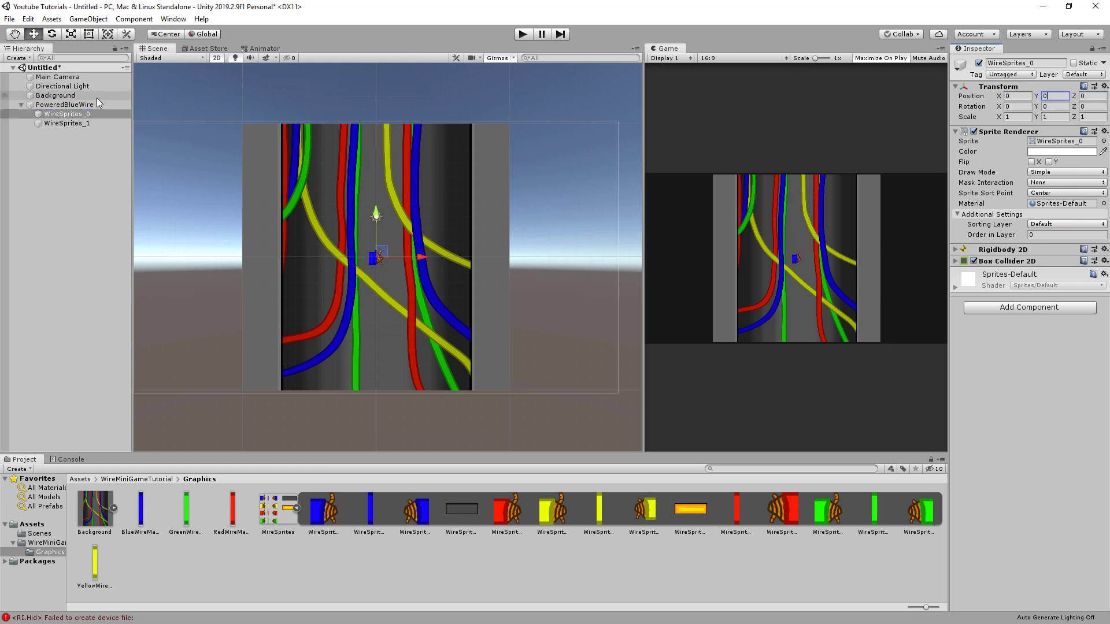
drag(381, 259, 291, 169)
Step: Rename WireSprites_1 to WireLengthBlue and WireSprites_0 to BlueExposedWire
click(64, 123)
click(1040, 63)
text(WireLe)
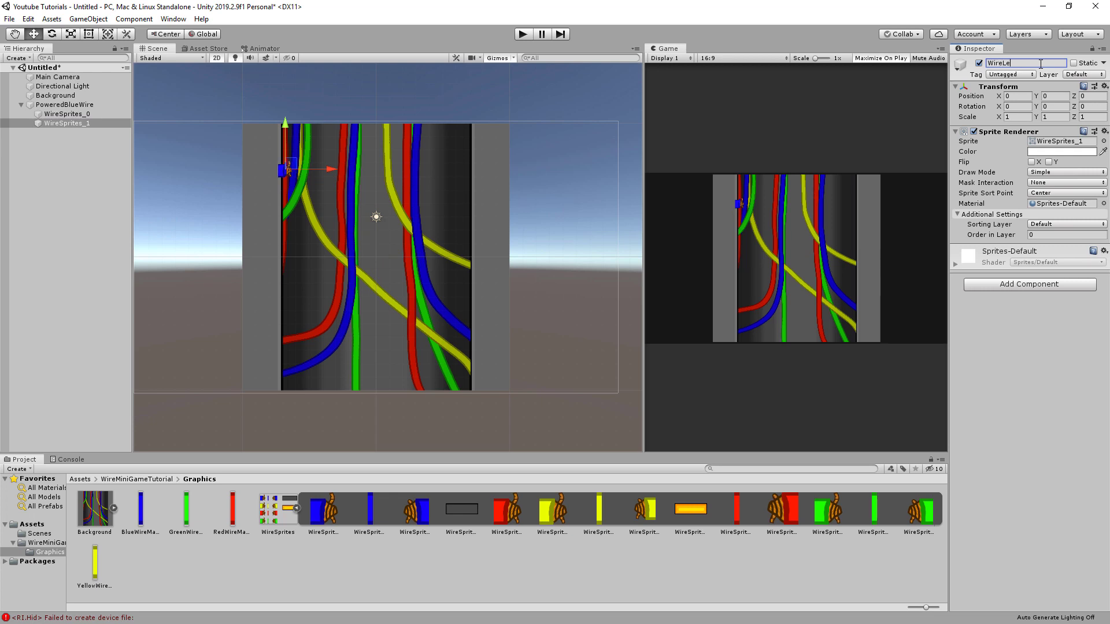
text(ngthBlue)
key(Return)
click(67, 113)
click(1044, 63)
text(BlueExposedWire)
key(Return)
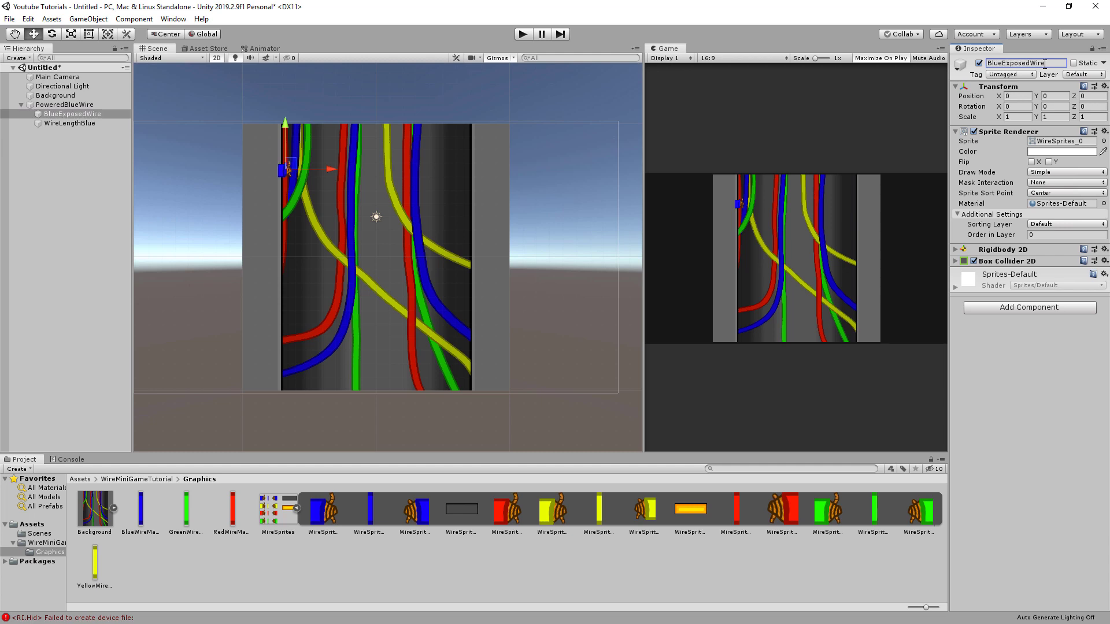
Step: Line up WireLengthBlue with the blue wire end using the Move tool
click(101, 124)
scroll(275, 167, up, 2)
drag(331, 173, 314, 175)
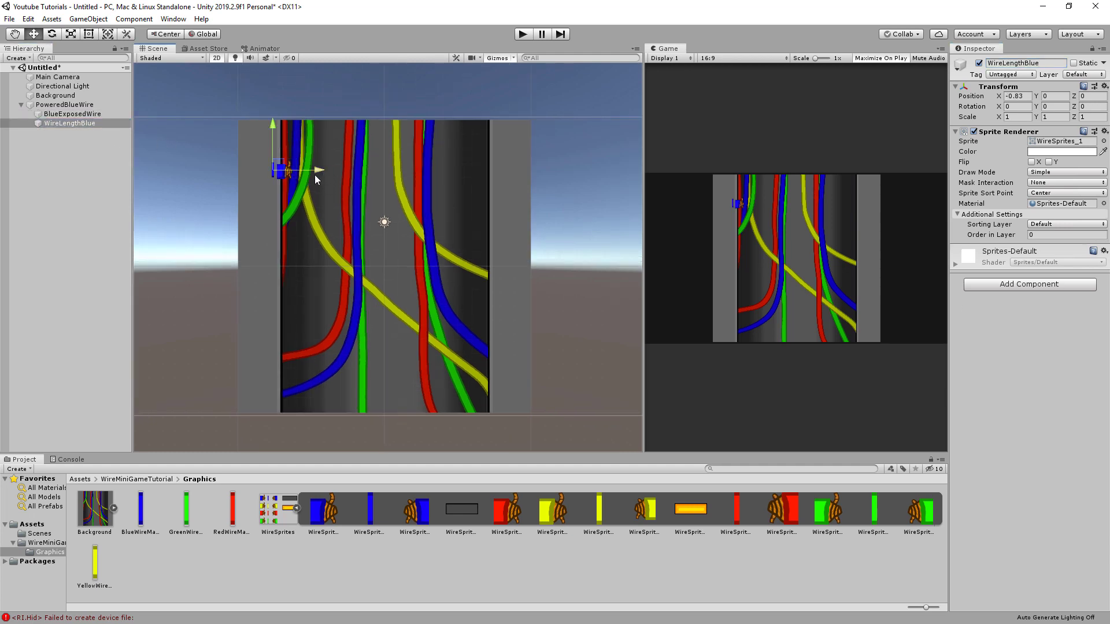
scroll(306, 180, up, 1)
scroll(299, 186, up, 1)
drag(262, 126, 241, 115)
scroll(275, 183, up, 2)
scroll(275, 182, up, 3)
drag(294, 165, 309, 163)
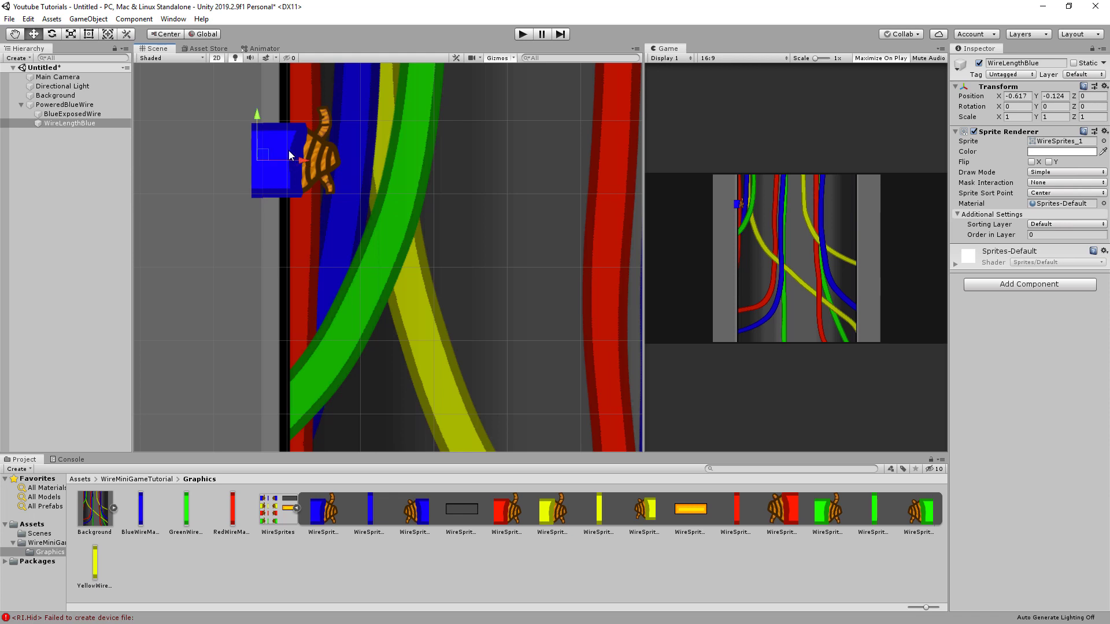
drag(257, 118, 258, 117)
drag(302, 157, 305, 157)
Step: Stretch WireLengthBlue left to X scale 16.9013 and add the orange WireSprites_8 under PoweredBlueWire
click(88, 34)
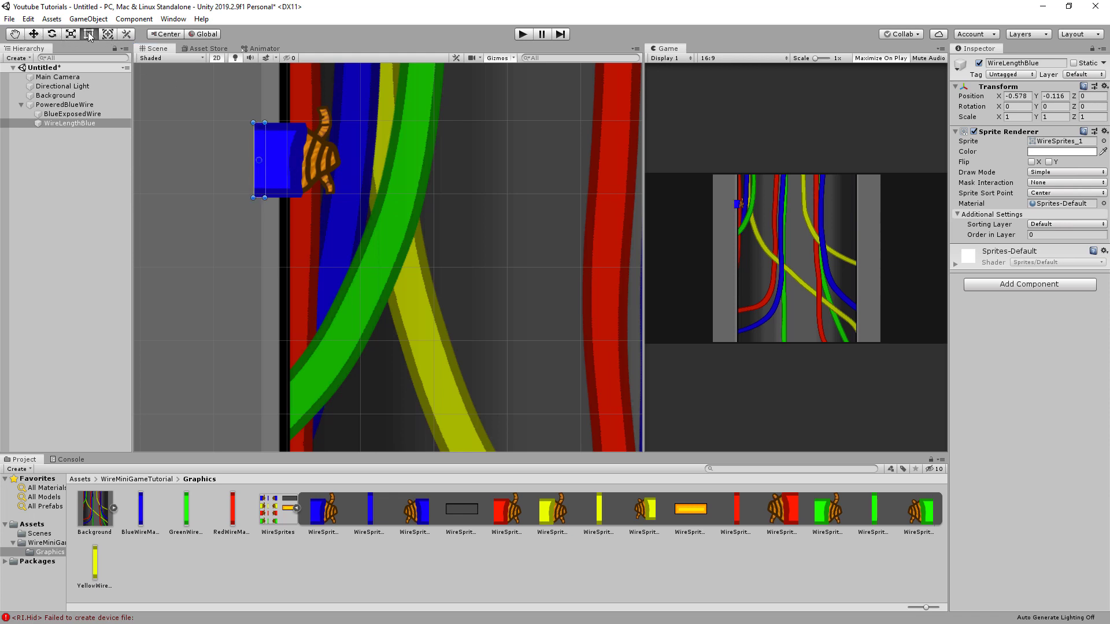
scroll(251, 195, down, 3)
drag(216, 169, 156, 172)
scroll(170, 166, down, 2)
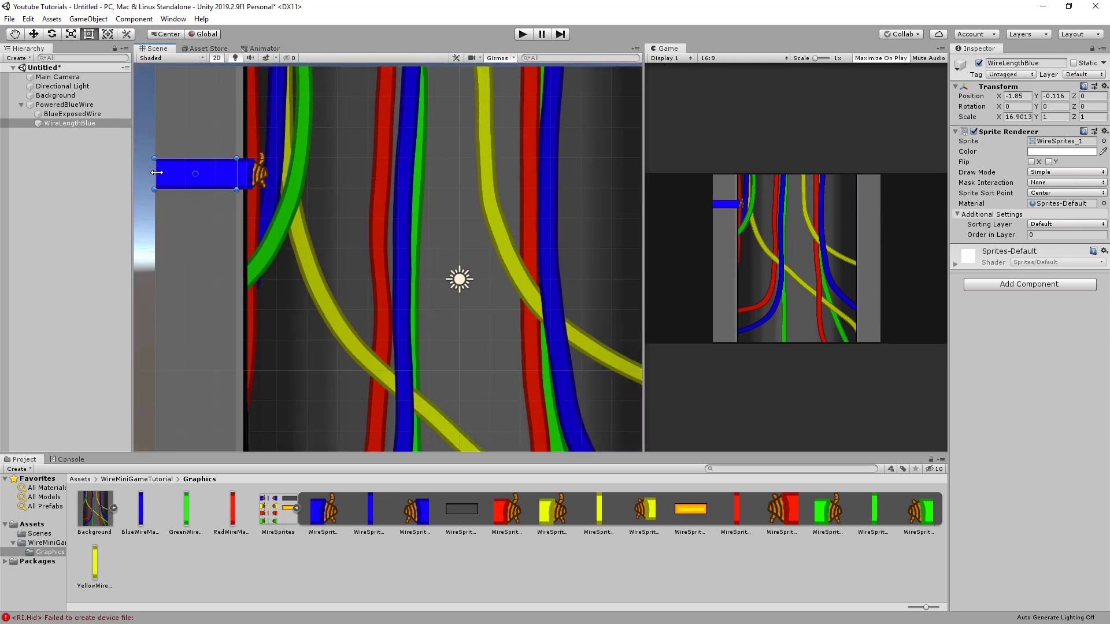
drag(691, 509, 60, 108)
Step: Reset the light sprite to X 0, Y 0, then move it to X -1.67, Y -1.14 beneath the blue wire
click(1012, 96)
text(0)
key(Tab)
text(0)
key(Tab)
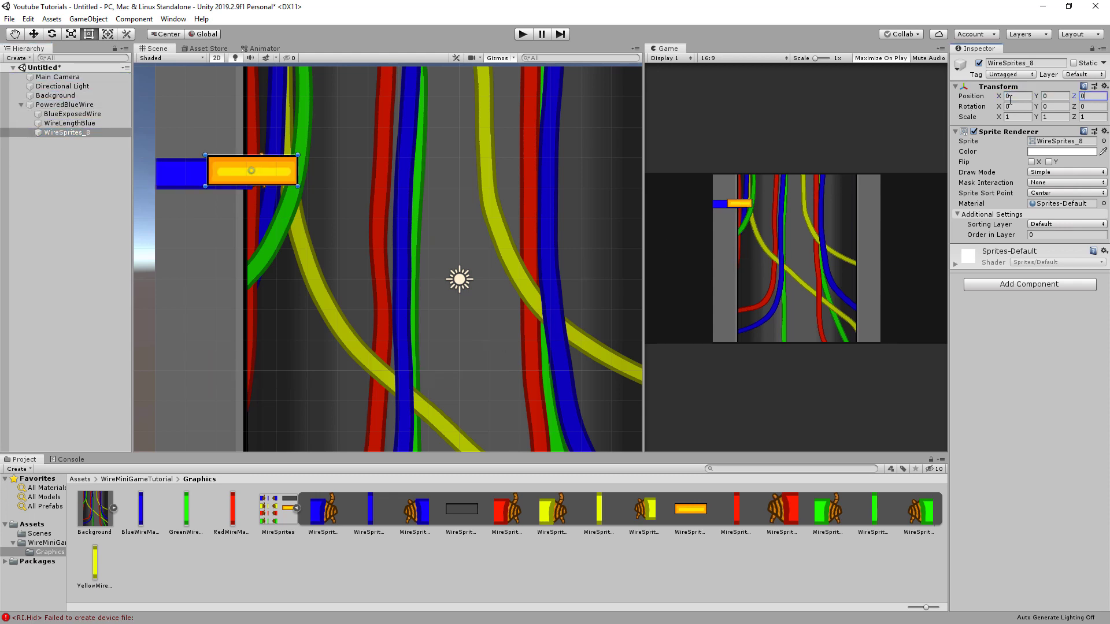
click(33, 34)
drag(255, 123, 243, 156)
drag(298, 206, 249, 205)
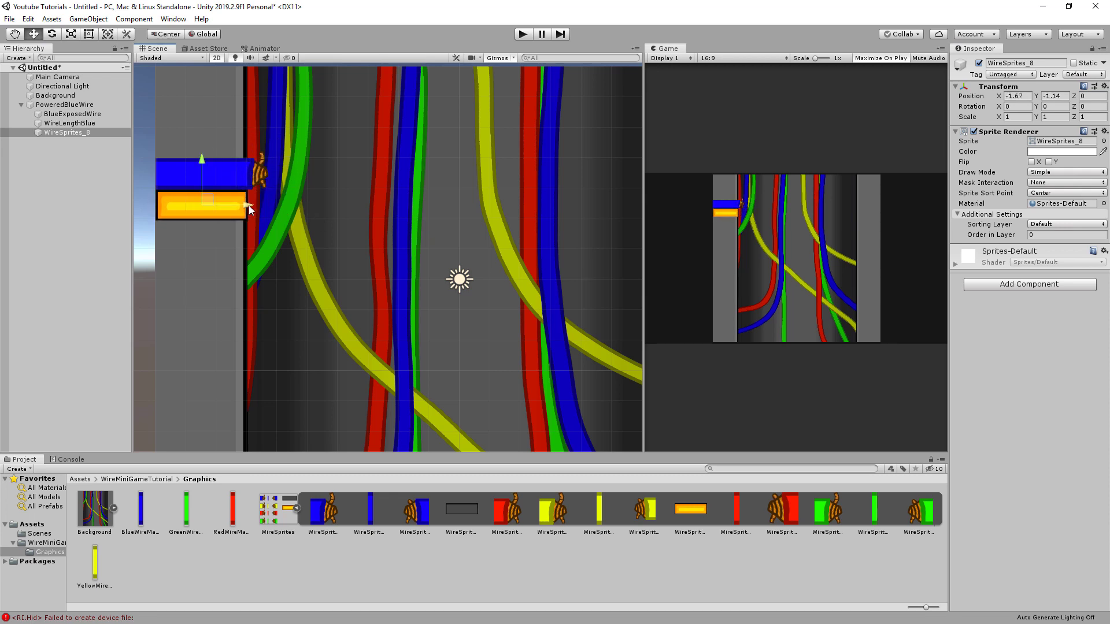
Step: Rename the orange light sprite to PoweredOnLight
click(1034, 61)
text(PoweredOnLight)
key(Return)
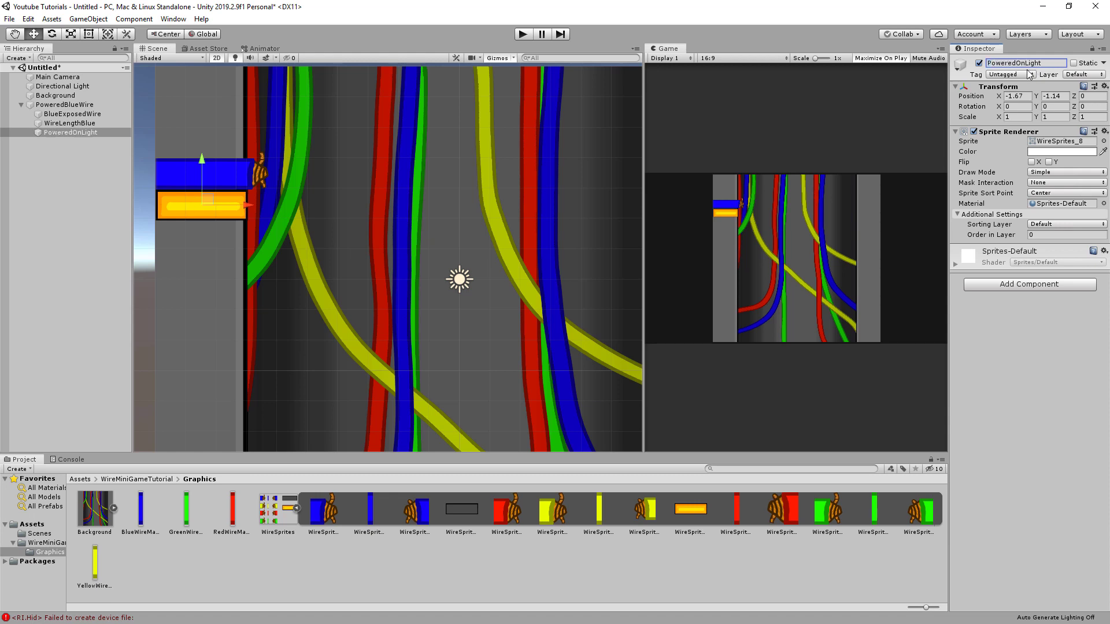
click(64, 118)
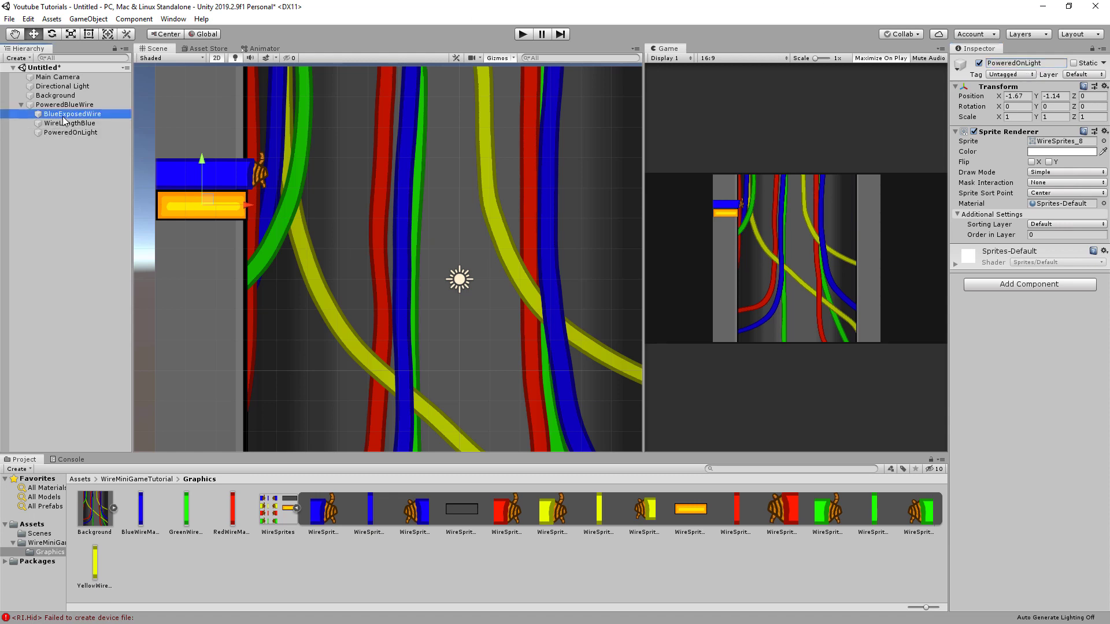